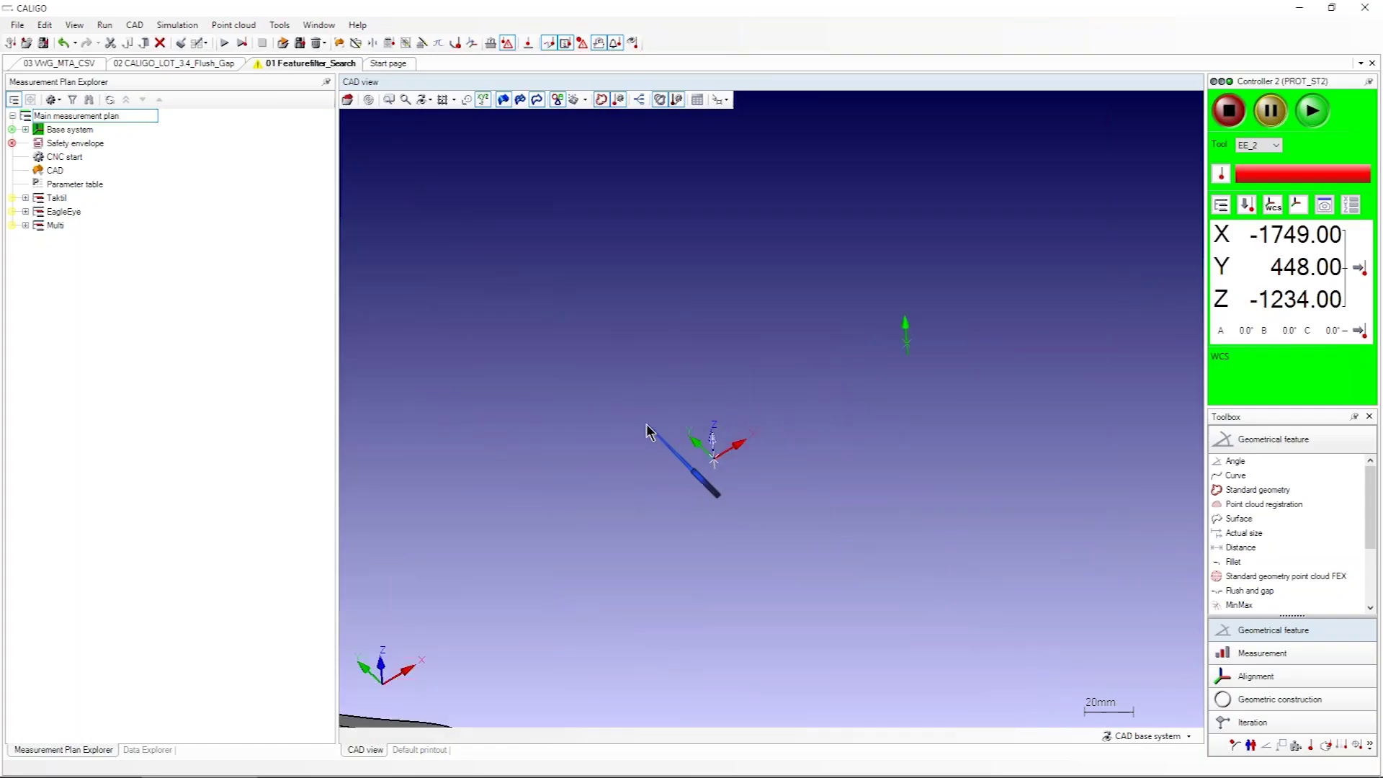
Step: Pan the CAD scene of the 01 Featurefilter_Search plan up and to the left
{"action": "middle_click_drag", "start_coordinate": [646, 430], "coordinate": [620, 416]}
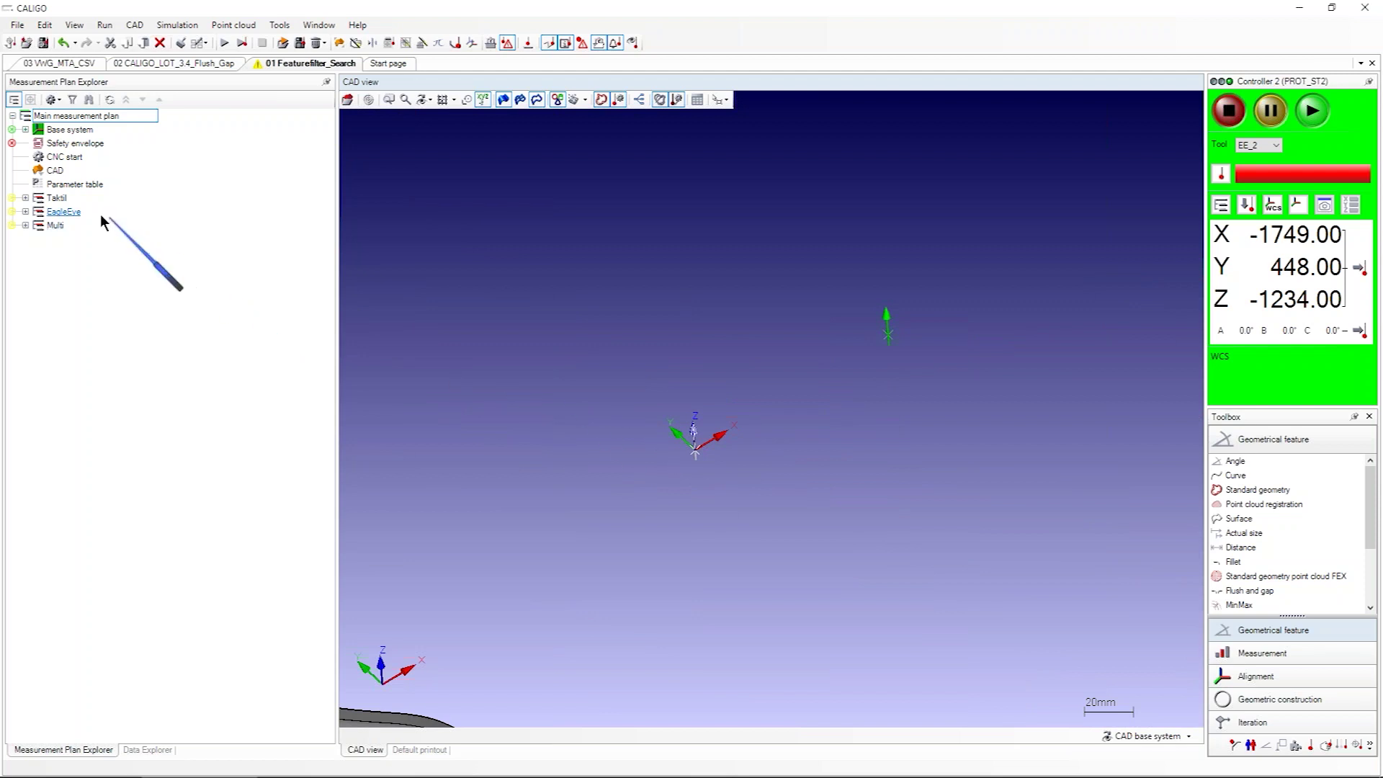
Step: Select Taktil, EagleEye and Multi, expand Multi, and open P_1_TT in the Inspector
{"action": "left_click", "coordinate": [75, 201]}
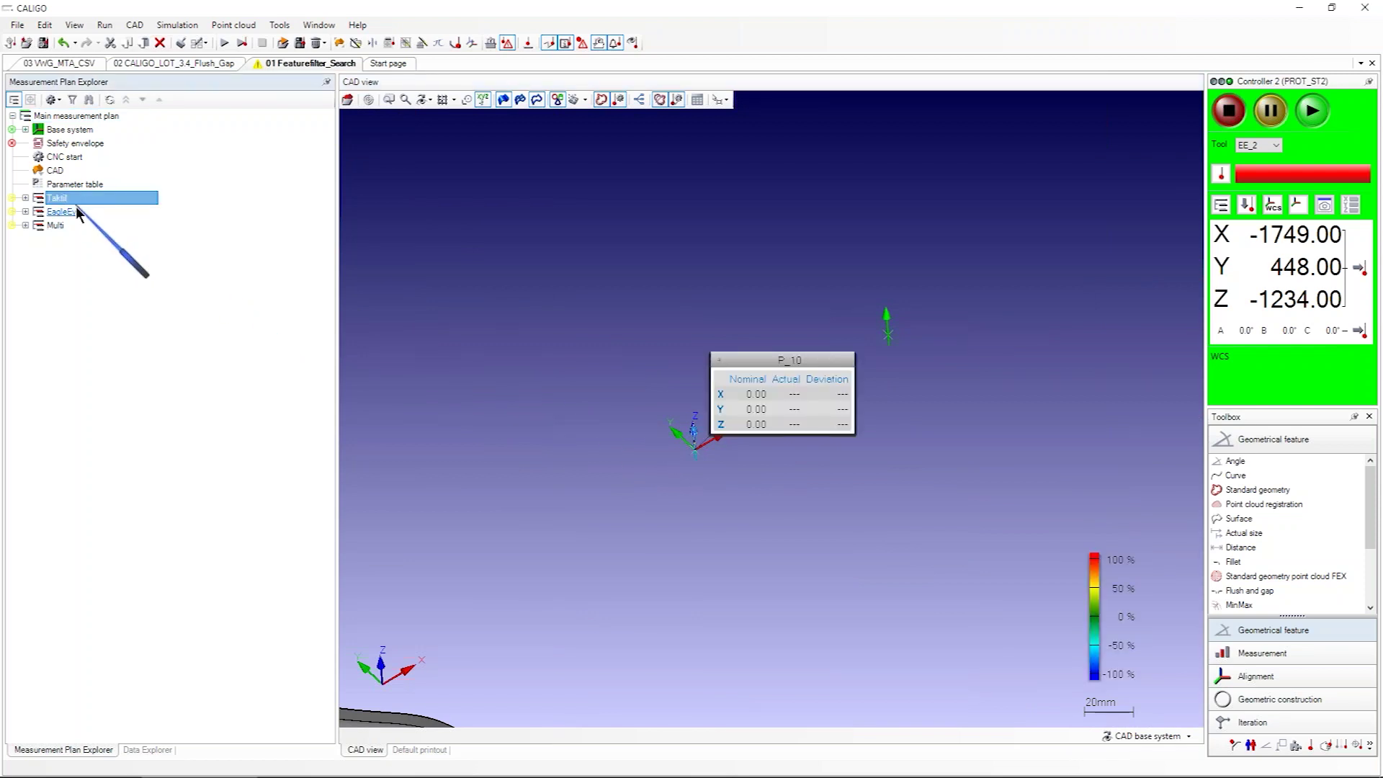
{"action": "left_click", "coordinate": [65, 212]}
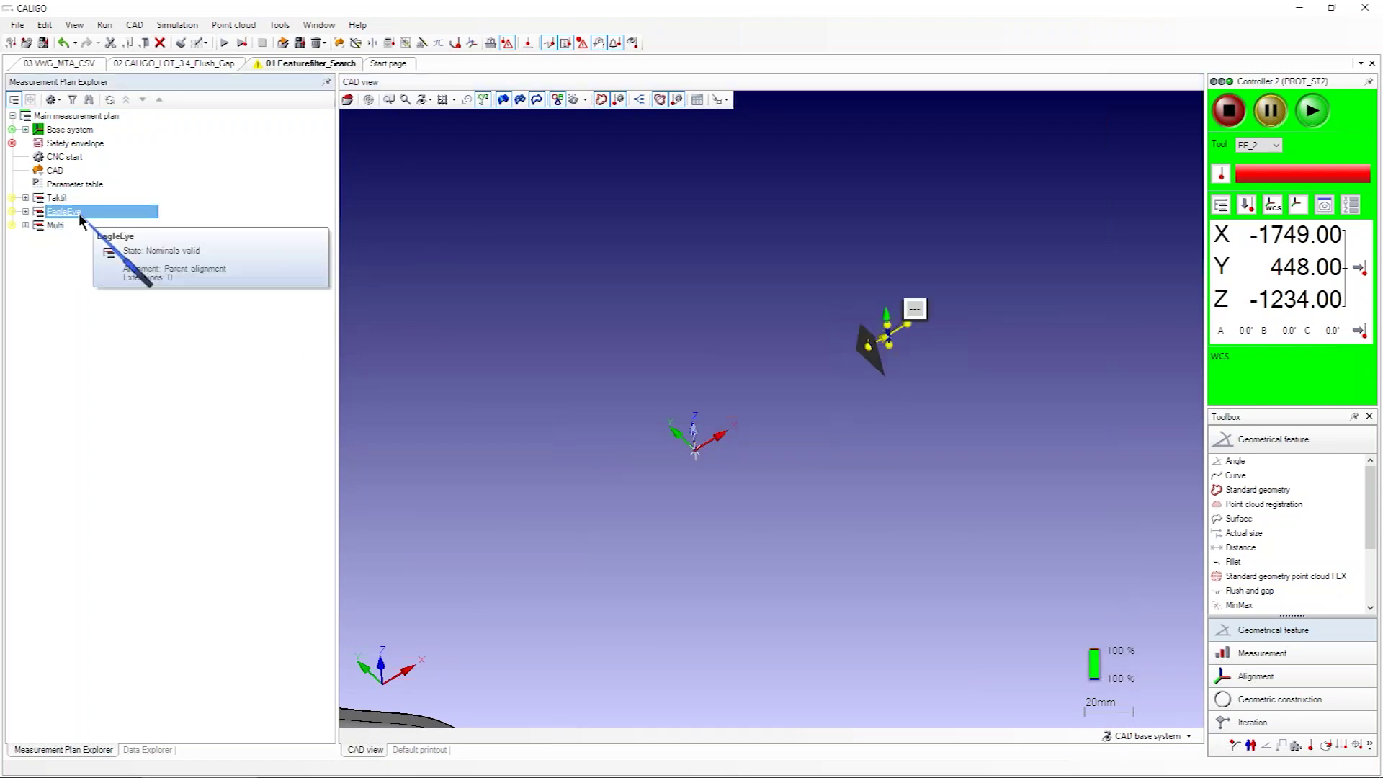
{"action": "left_click", "coordinate": [72, 225]}
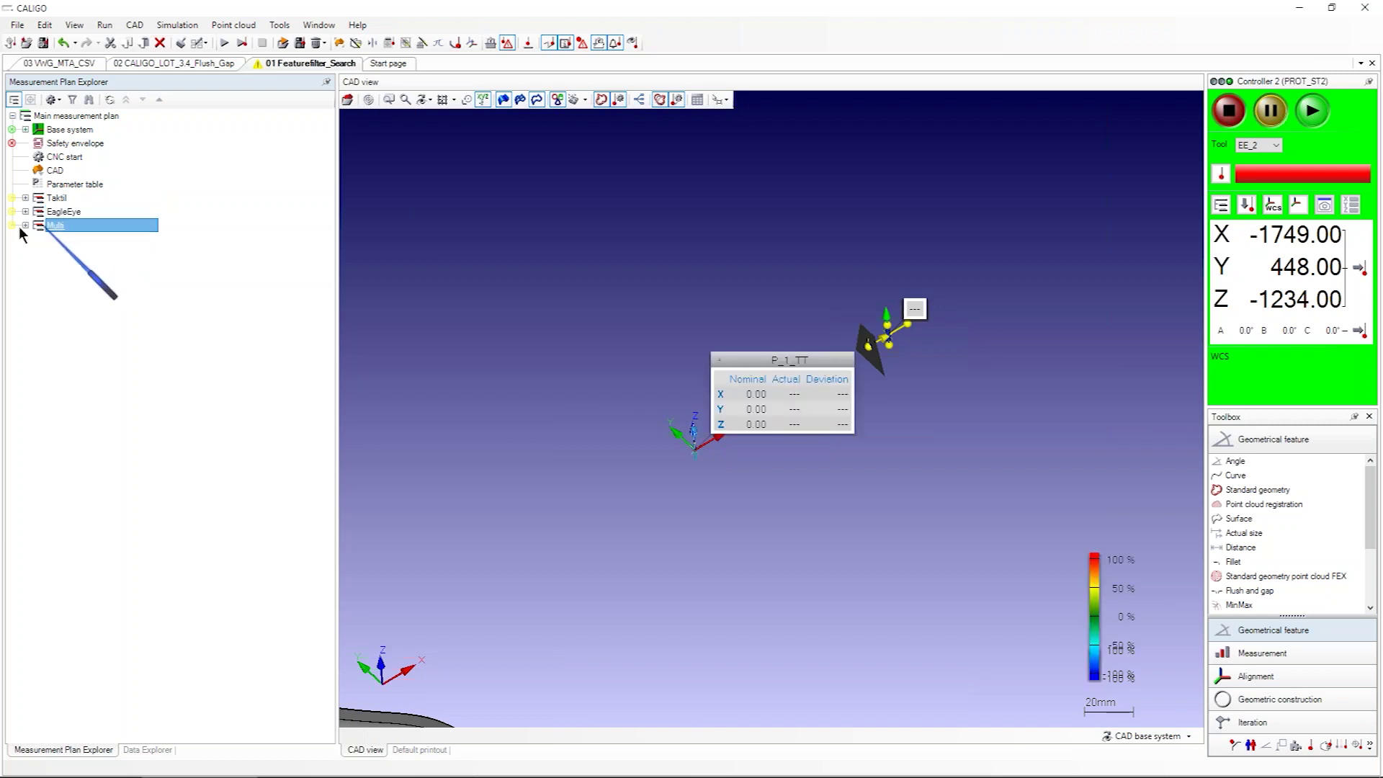
{"action": "left_click", "coordinate": [25, 225]}
{"action": "double_click", "coordinate": [82, 255]}
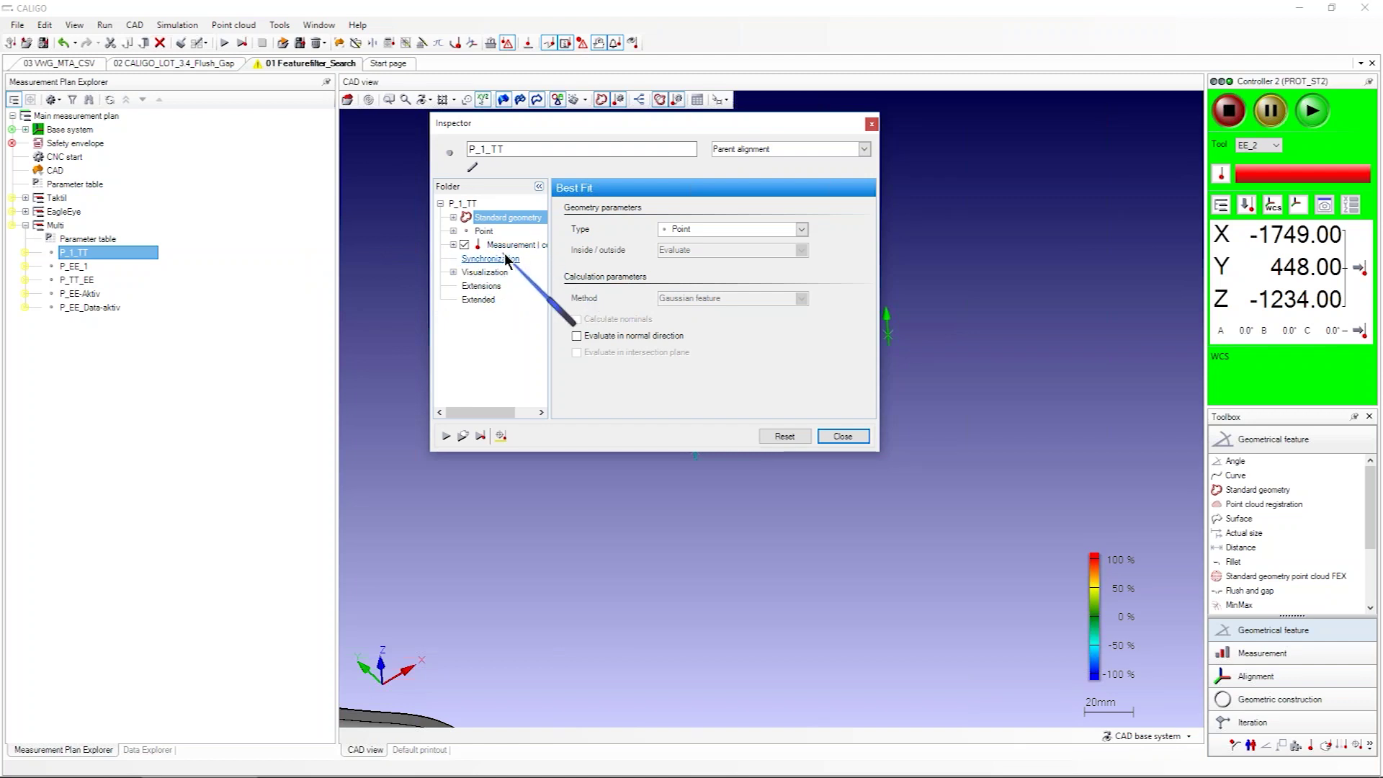
Step: Review P_EE_1 and P_TT_EE, enlarge and close the Inspector, then collapse Multi
{"action": "left_click", "coordinate": [129, 267]}
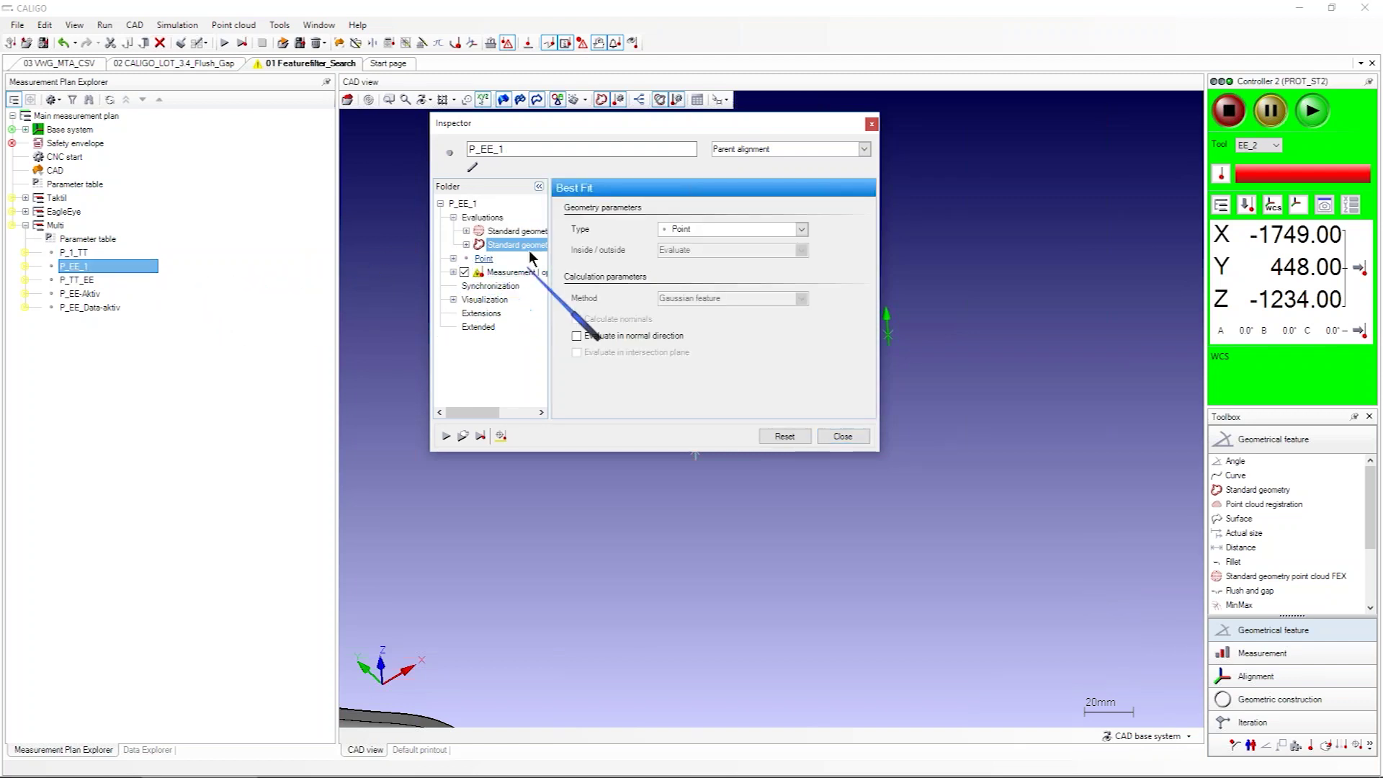
{"action": "left_click", "coordinate": [147, 281]}
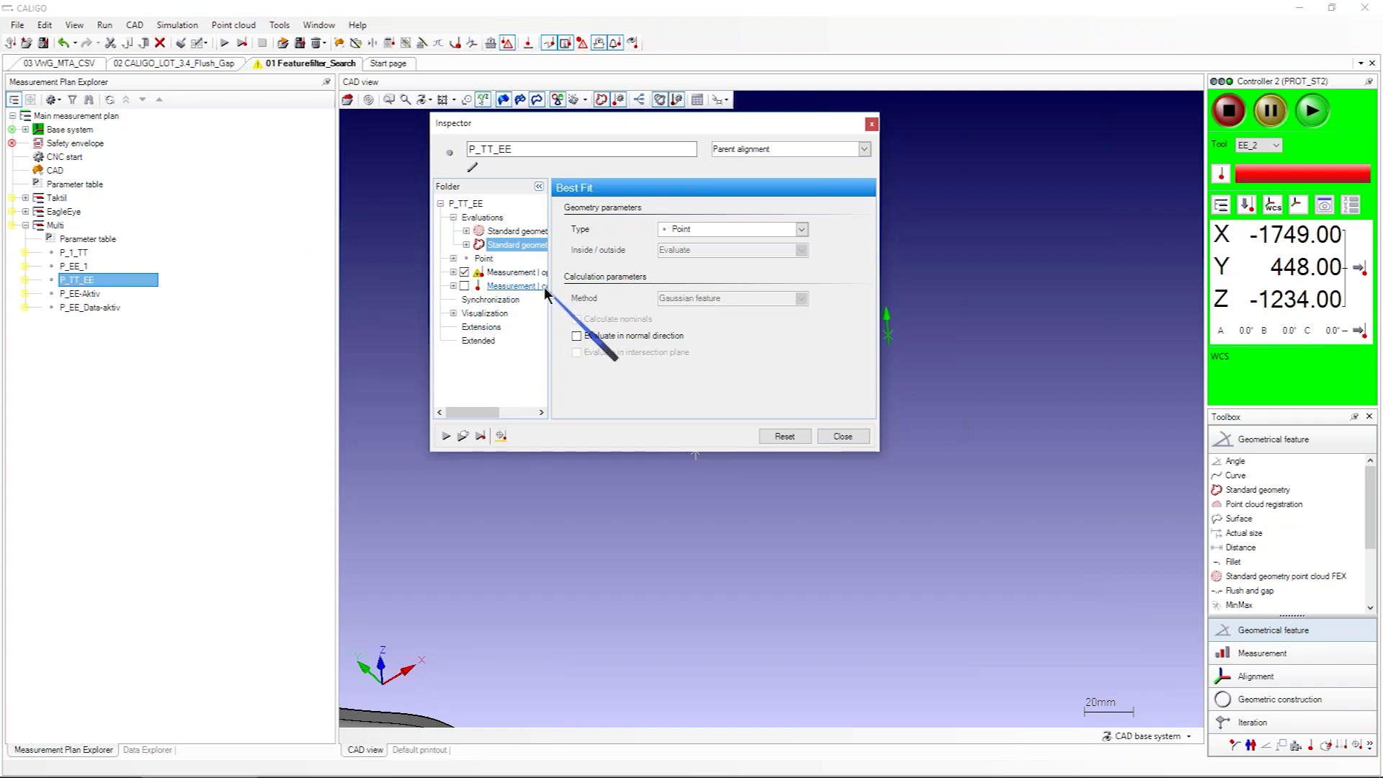
{"action": "left_click_drag", "start_coordinate": [549, 291], "coordinate": [588, 294]}
{"action": "left_click_drag", "start_coordinate": [881, 457], "coordinate": [941, 546]}
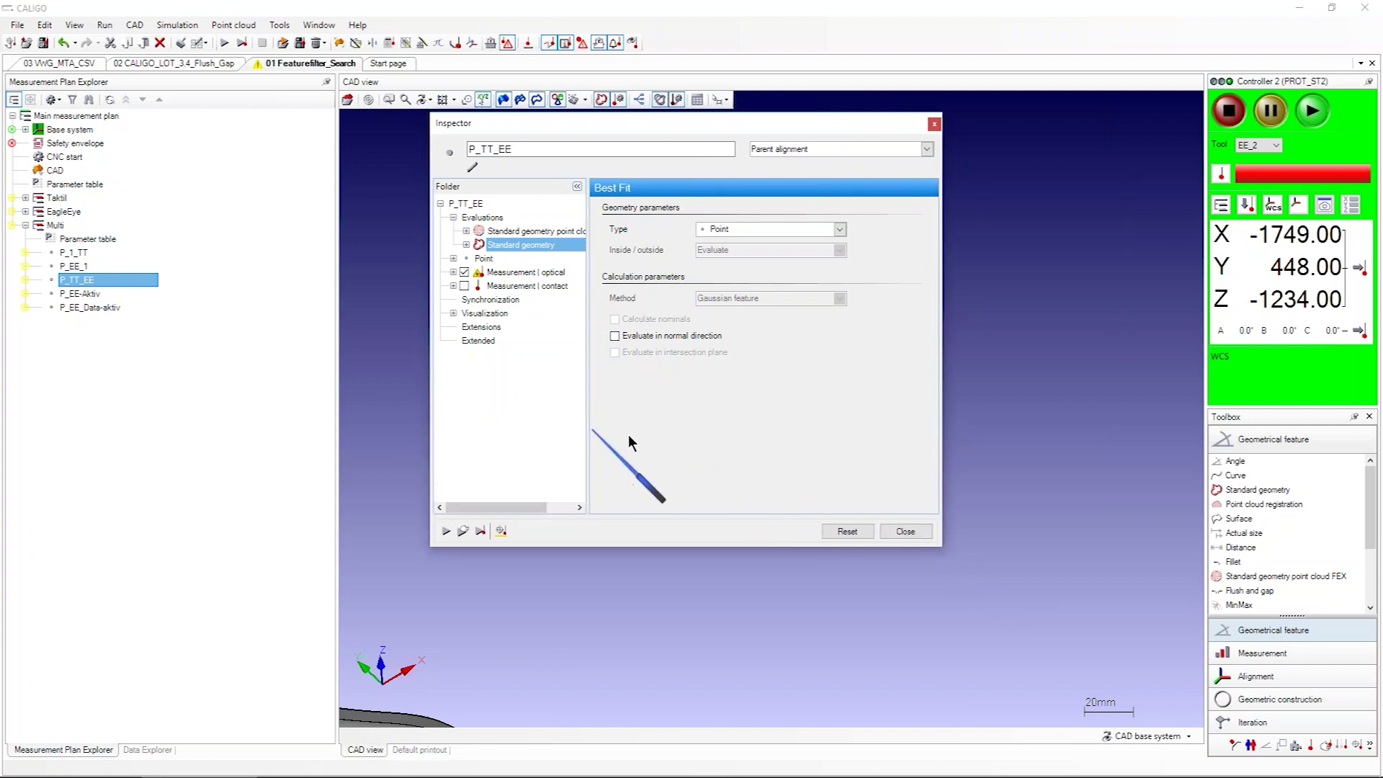
{"action": "left_click", "coordinate": [901, 531]}
{"action": "left_click", "coordinate": [26, 224]}
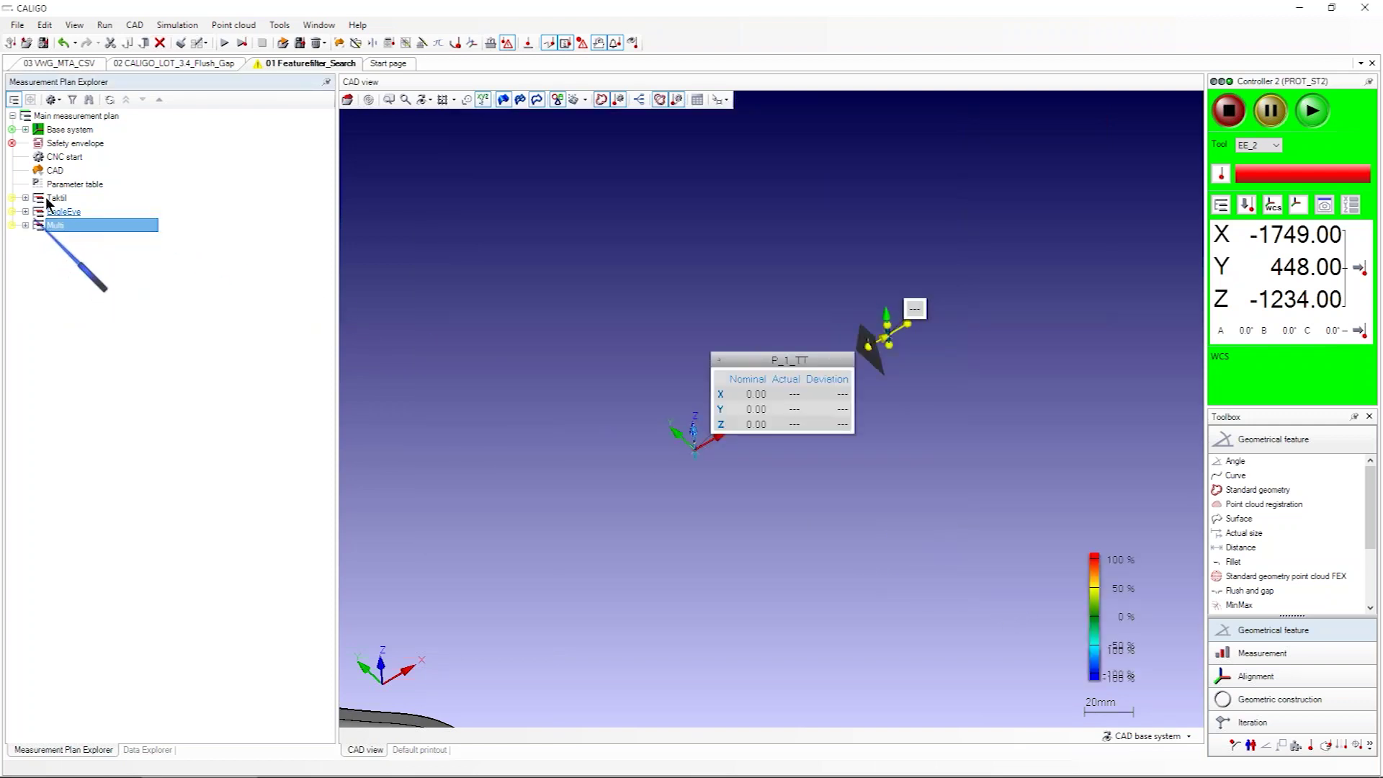
Step: Expand Taktil and EagleEye, checking points P_1, P_3, P_EE_1 and P_EE_7
{"action": "left_click", "coordinate": [77, 117]}
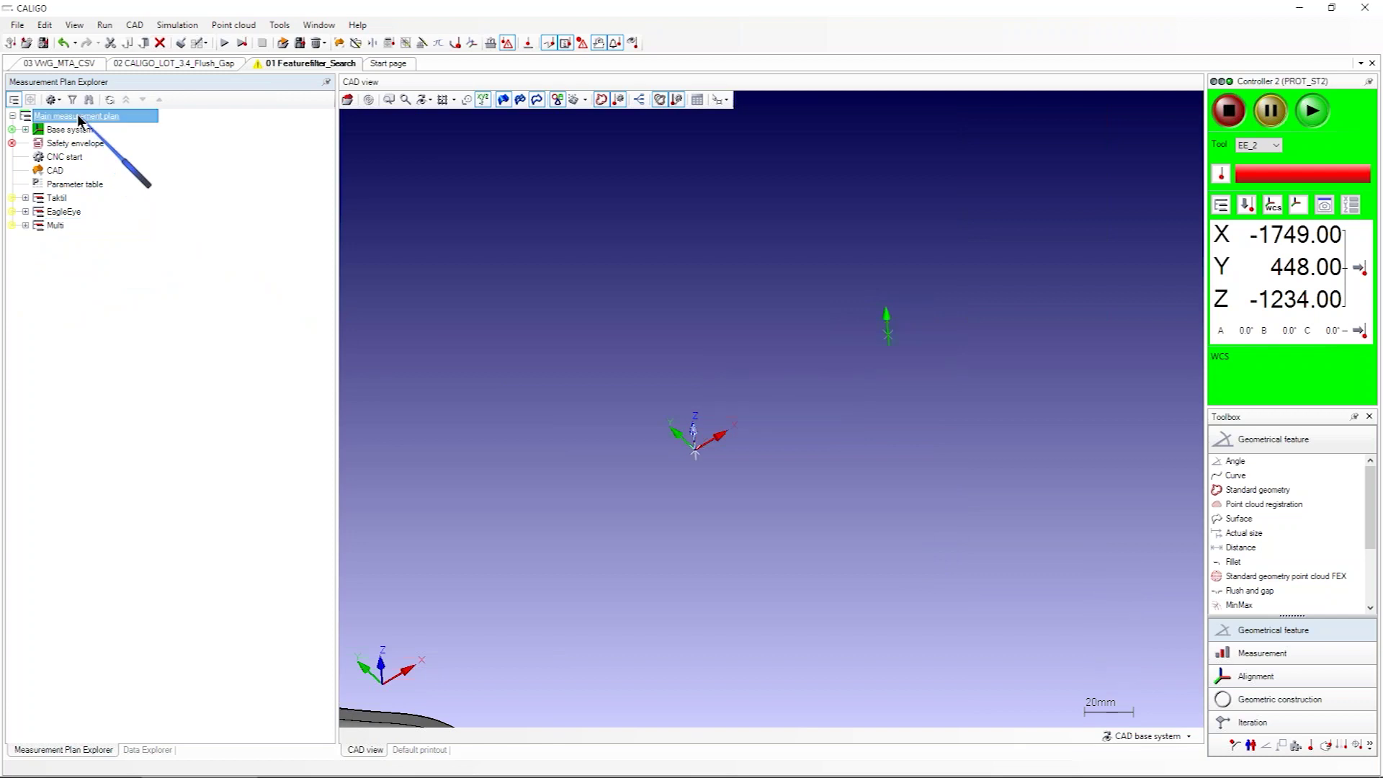
{"action": "left_click", "coordinate": [26, 197]}
{"action": "left_click", "coordinate": [69, 226]}
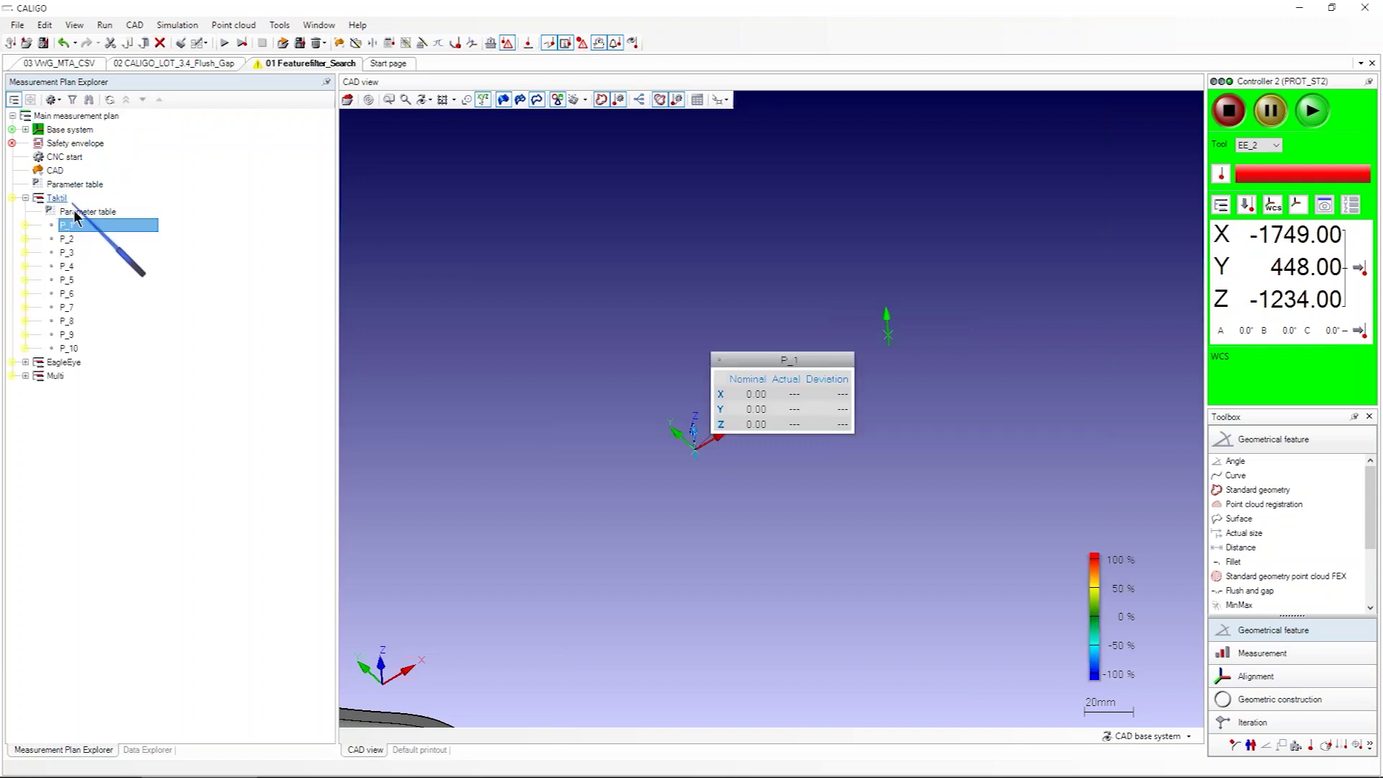
{"action": "left_click", "coordinate": [75, 253]}
{"action": "left_click", "coordinate": [26, 362]}
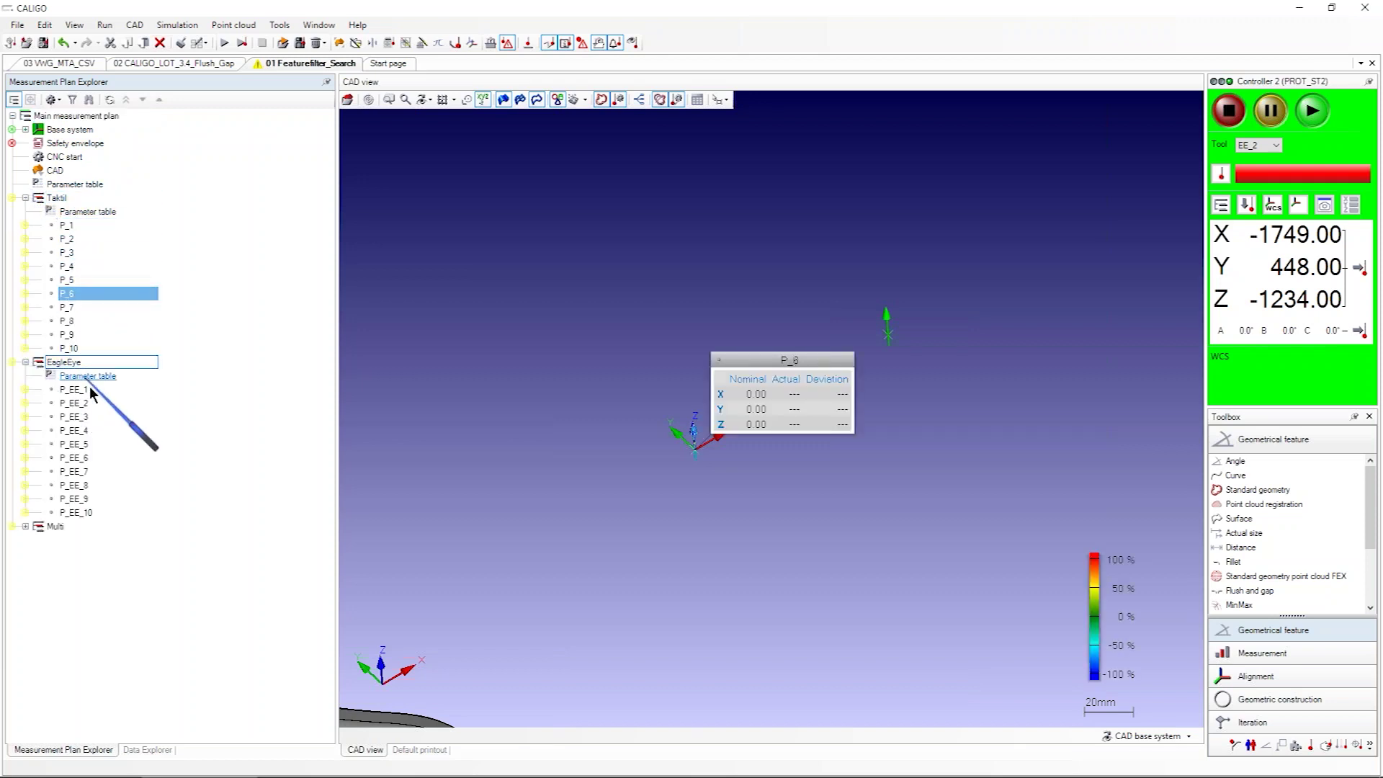
{"action": "left_click", "coordinate": [85, 389]}
{"action": "left_click", "coordinate": [73, 471]}
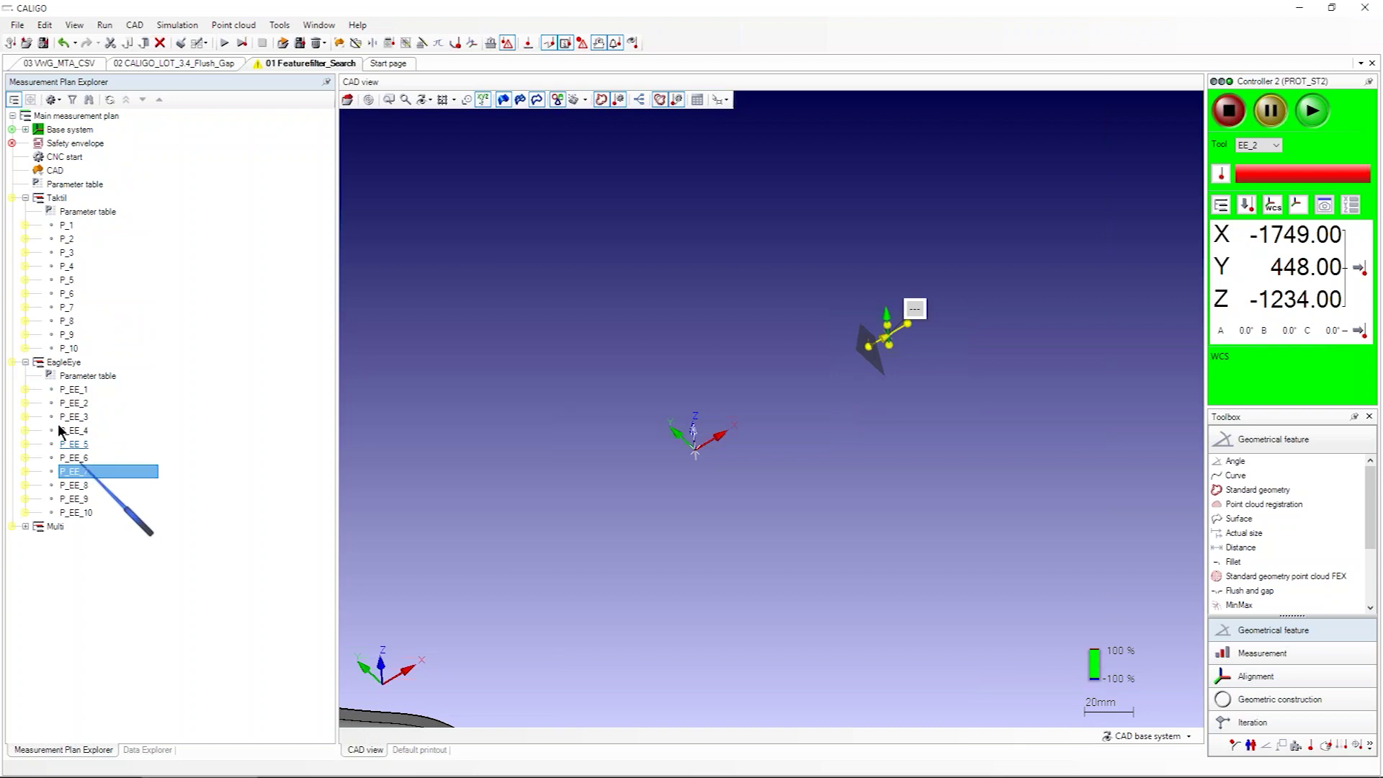
Step: Expand Multi, view P_1 and P_10 values, then select the Main measurement plan
{"action": "left_click", "coordinate": [26, 526]}
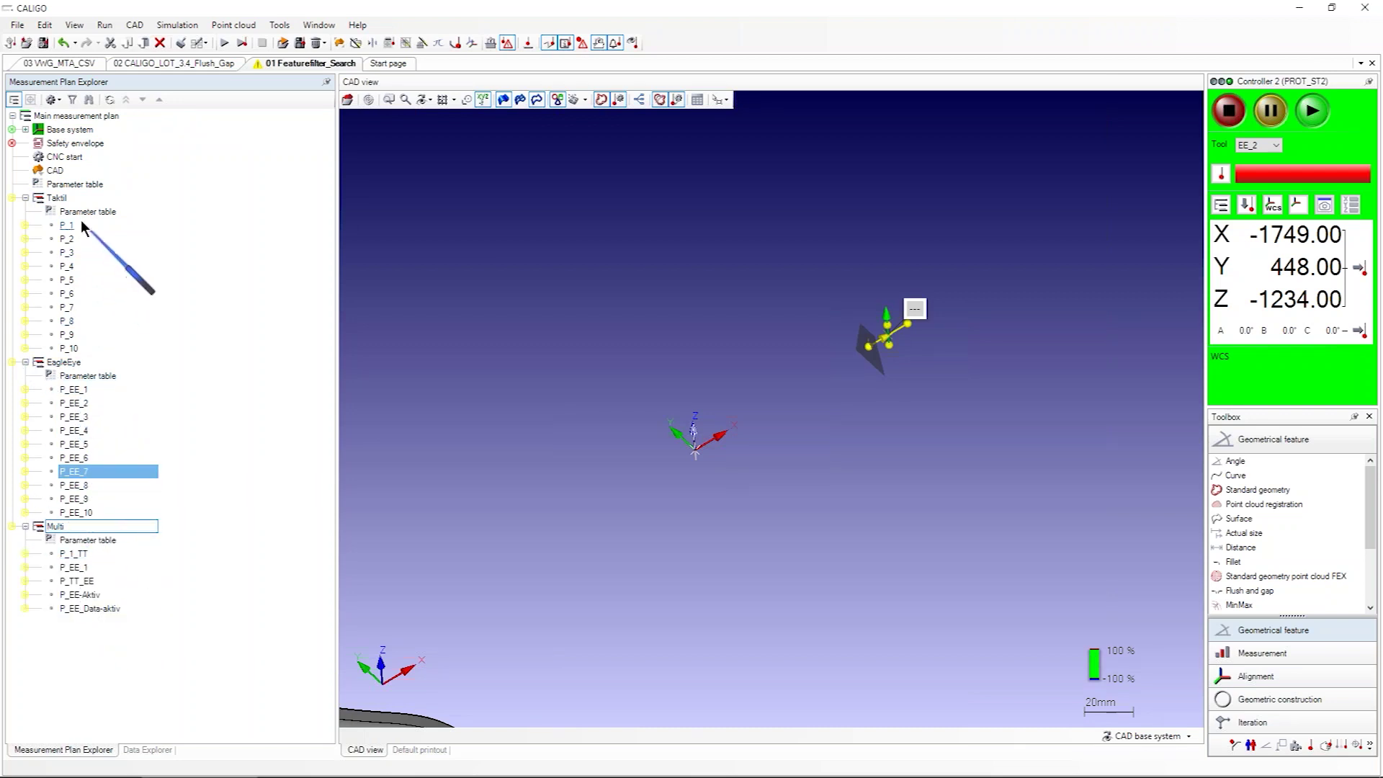
{"action": "mouse_move", "coordinate": [83, 224]}
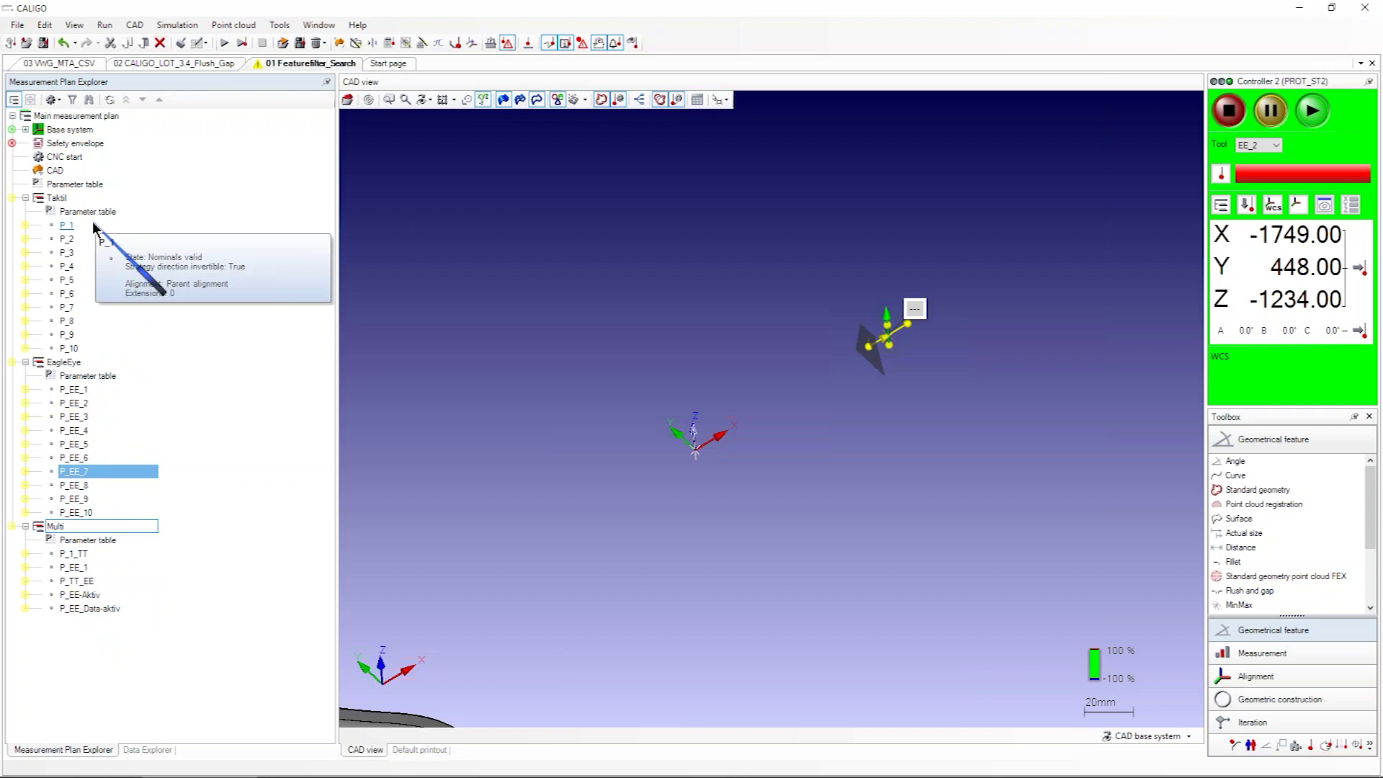
{"action": "left_click", "coordinate": [78, 227]}
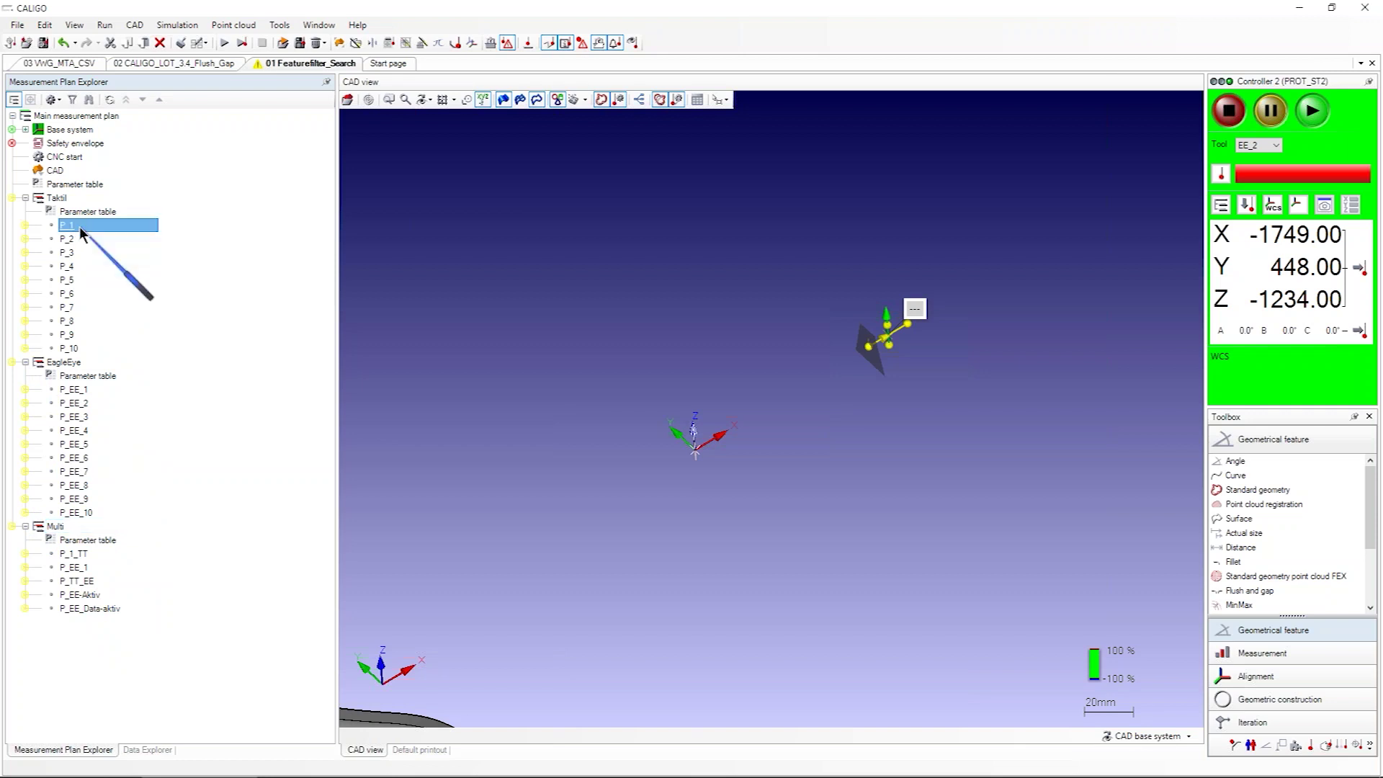
{"action": "left_click", "coordinate": [93, 348]}
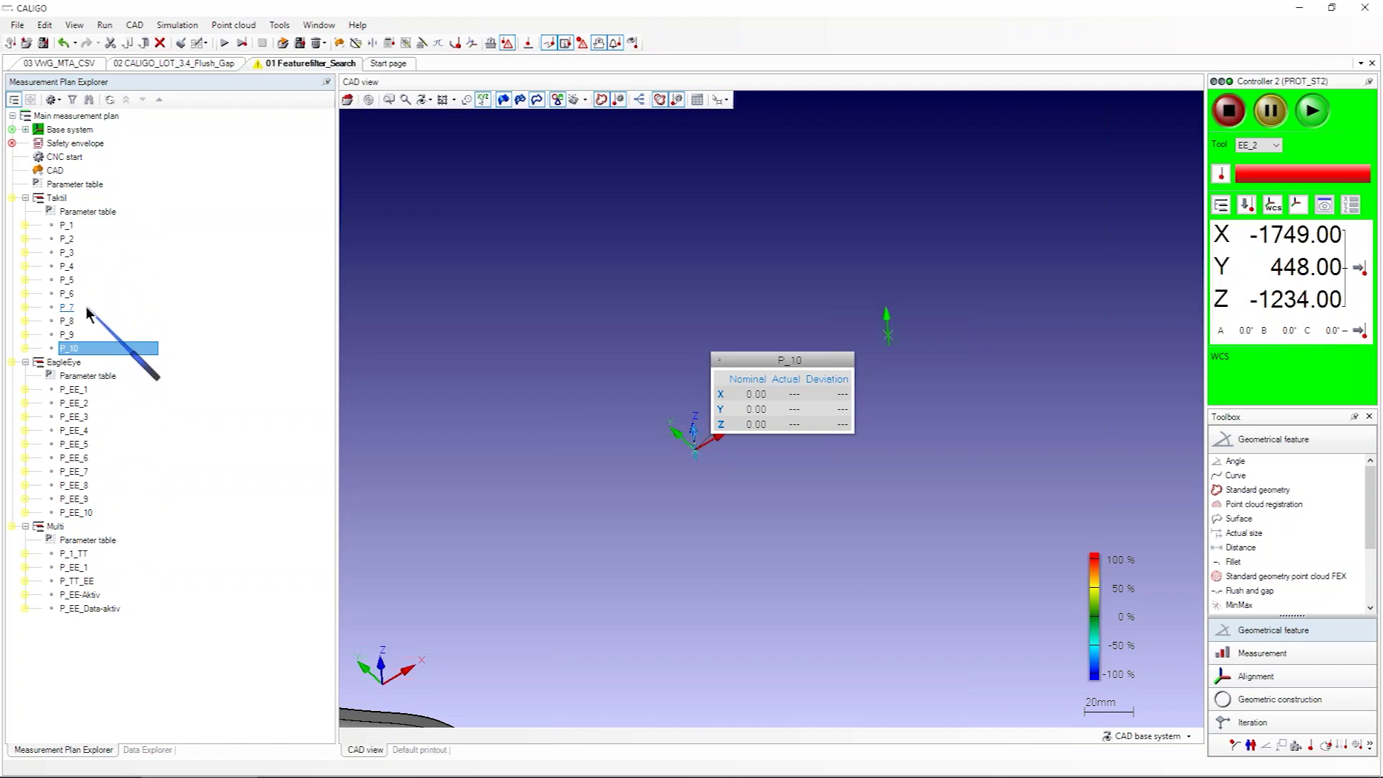
{"action": "left_click", "coordinate": [79, 115]}
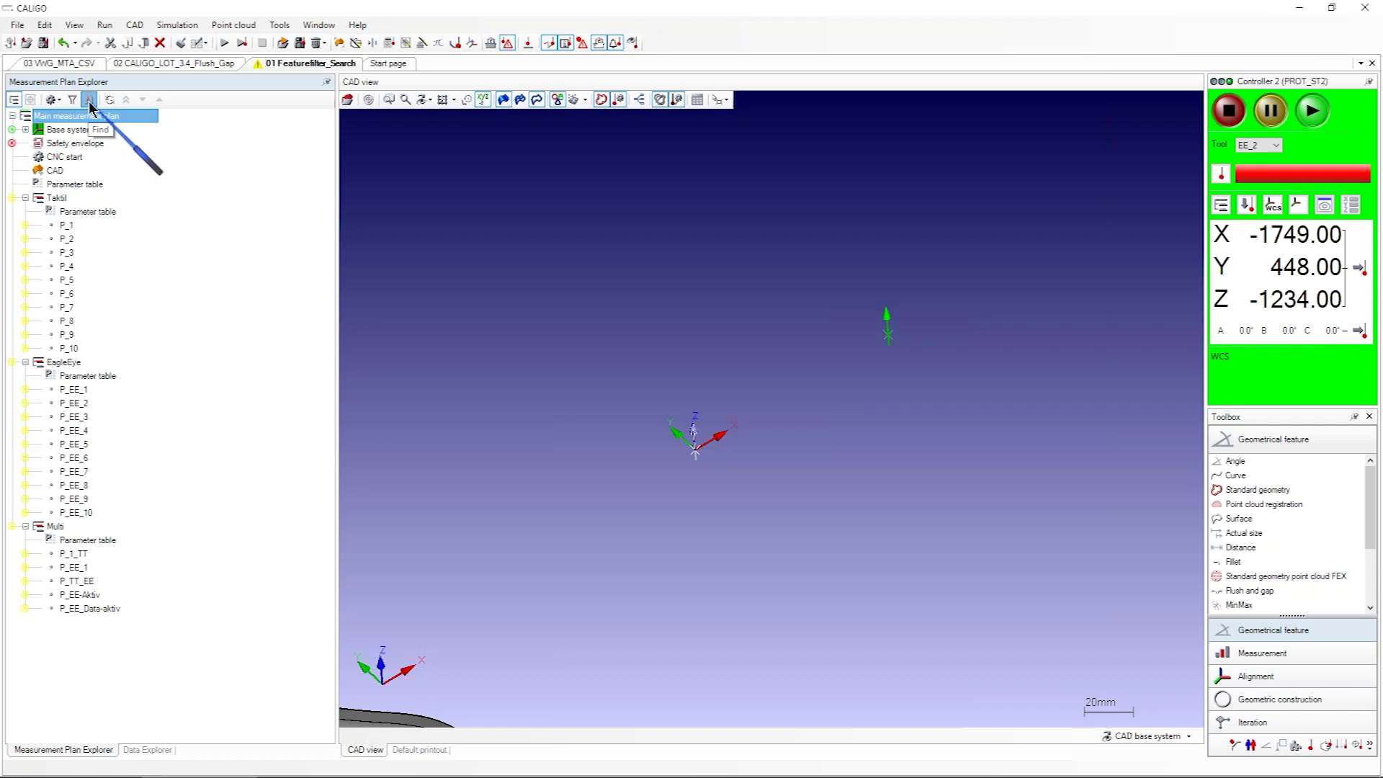
Step: Open Search for feature and reposition and resize it to show all 30 features
{"action": "left_click", "coordinate": [91, 107]}
{"action": "left_click_drag", "start_coordinate": [525, 257], "coordinate": [327, 153]}
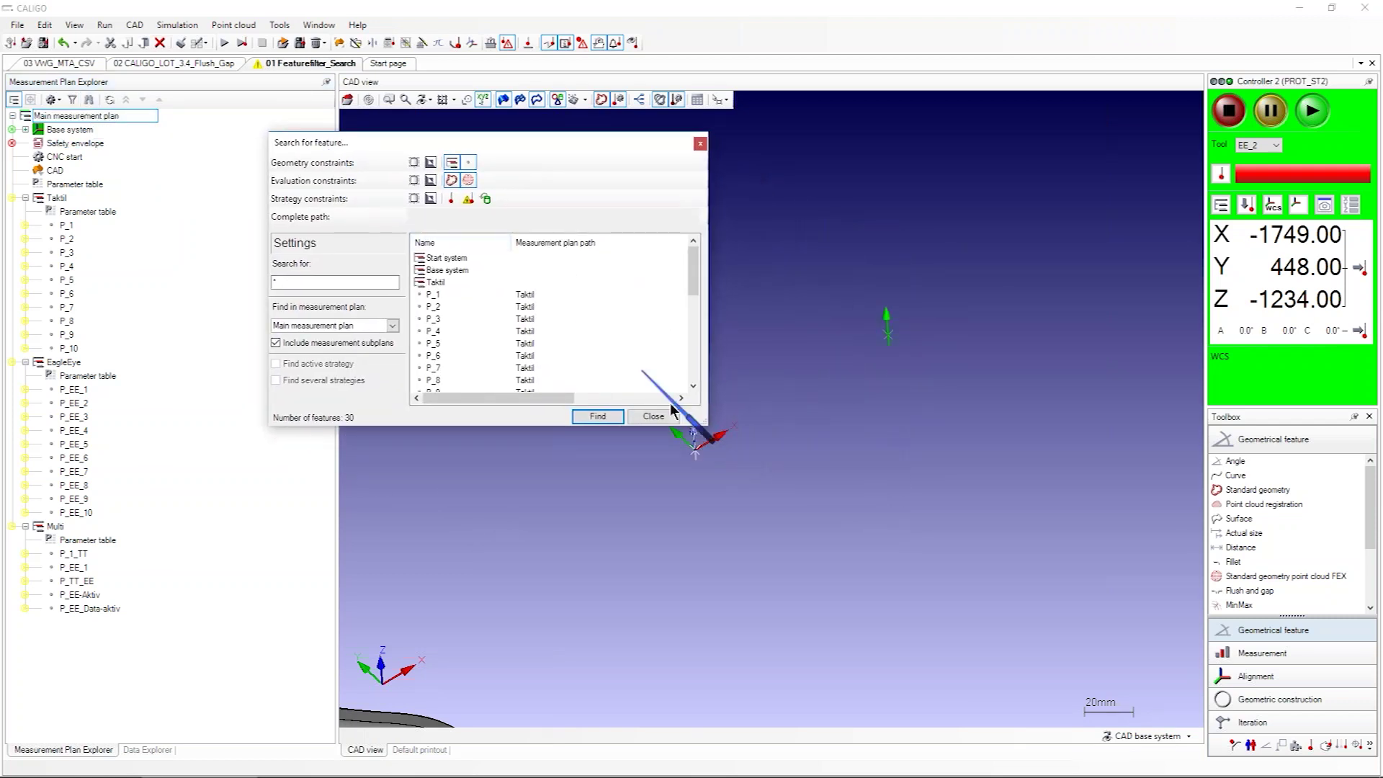
{"action": "left_click_drag", "start_coordinate": [707, 425], "coordinate": [882, 668]}
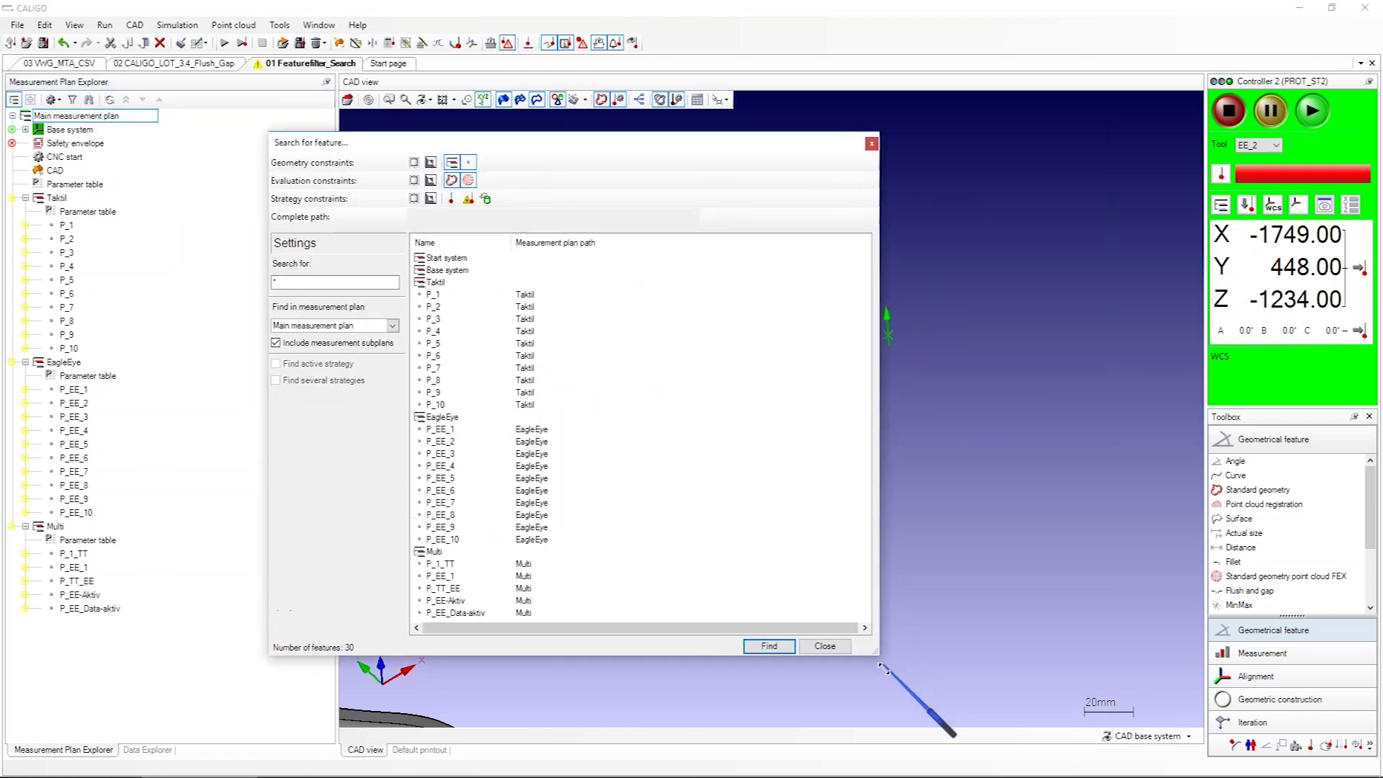
{"action": "left_click_drag", "start_coordinate": [702, 141], "coordinate": [695, 73]}
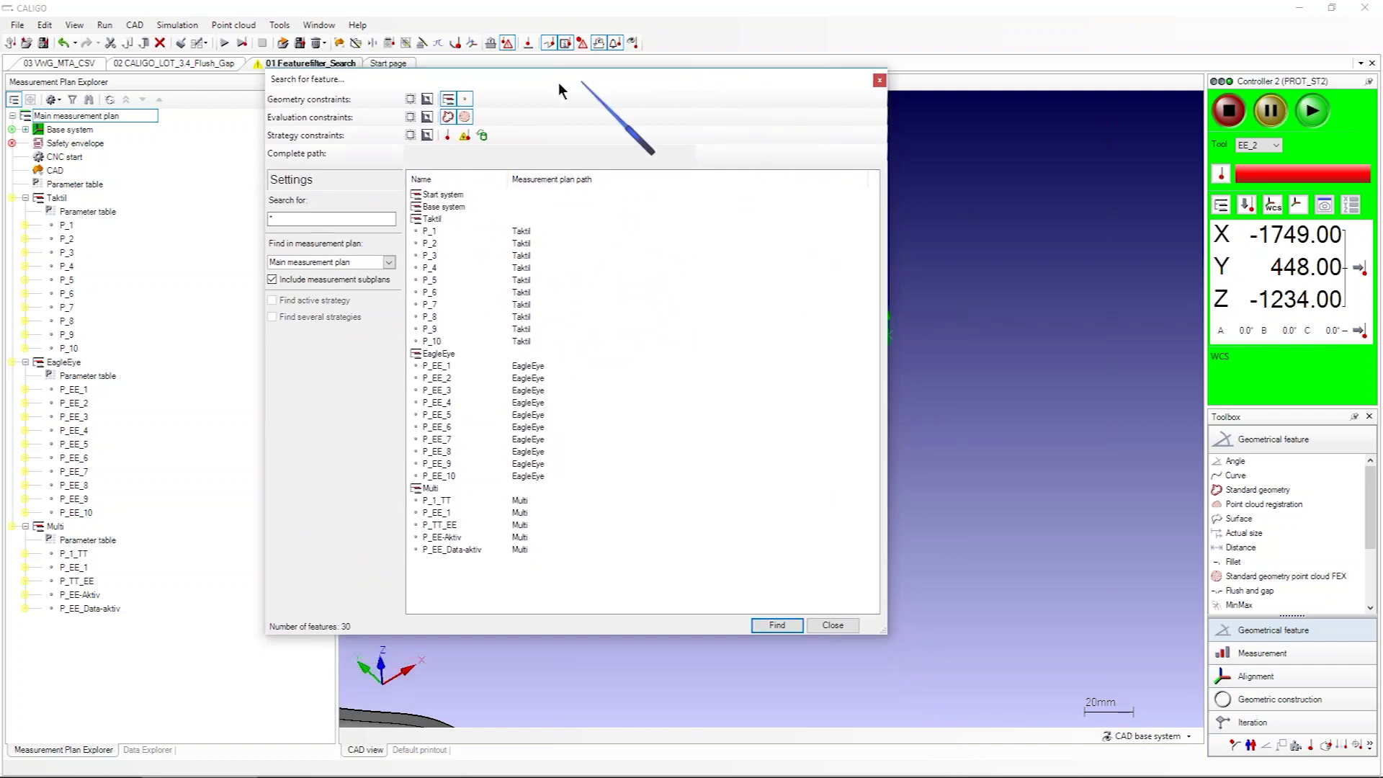
{"action": "left_click", "coordinate": [467, 99]}
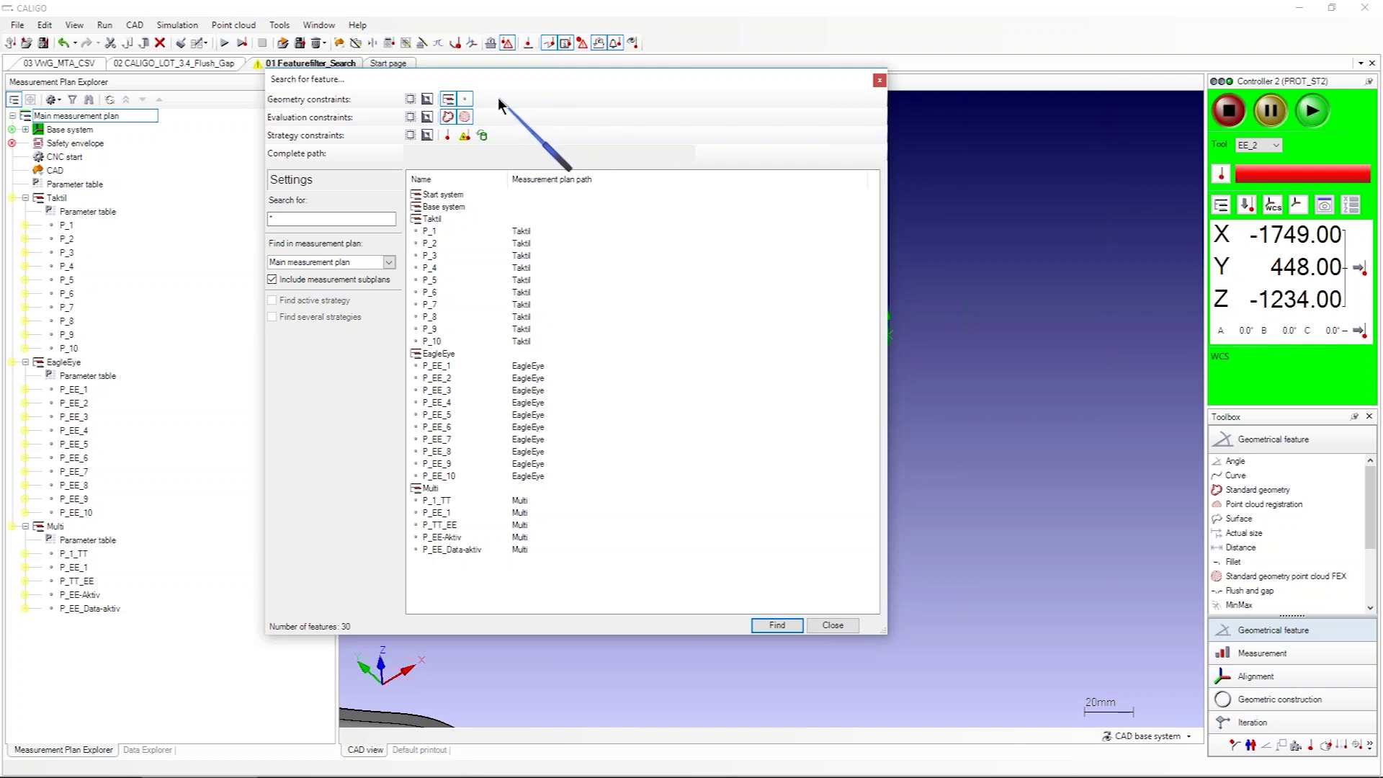
Step: Try the measurement plan geometry filter, then apply the Point constraint for 25 matches
{"action": "left_click", "coordinate": [430, 100]}
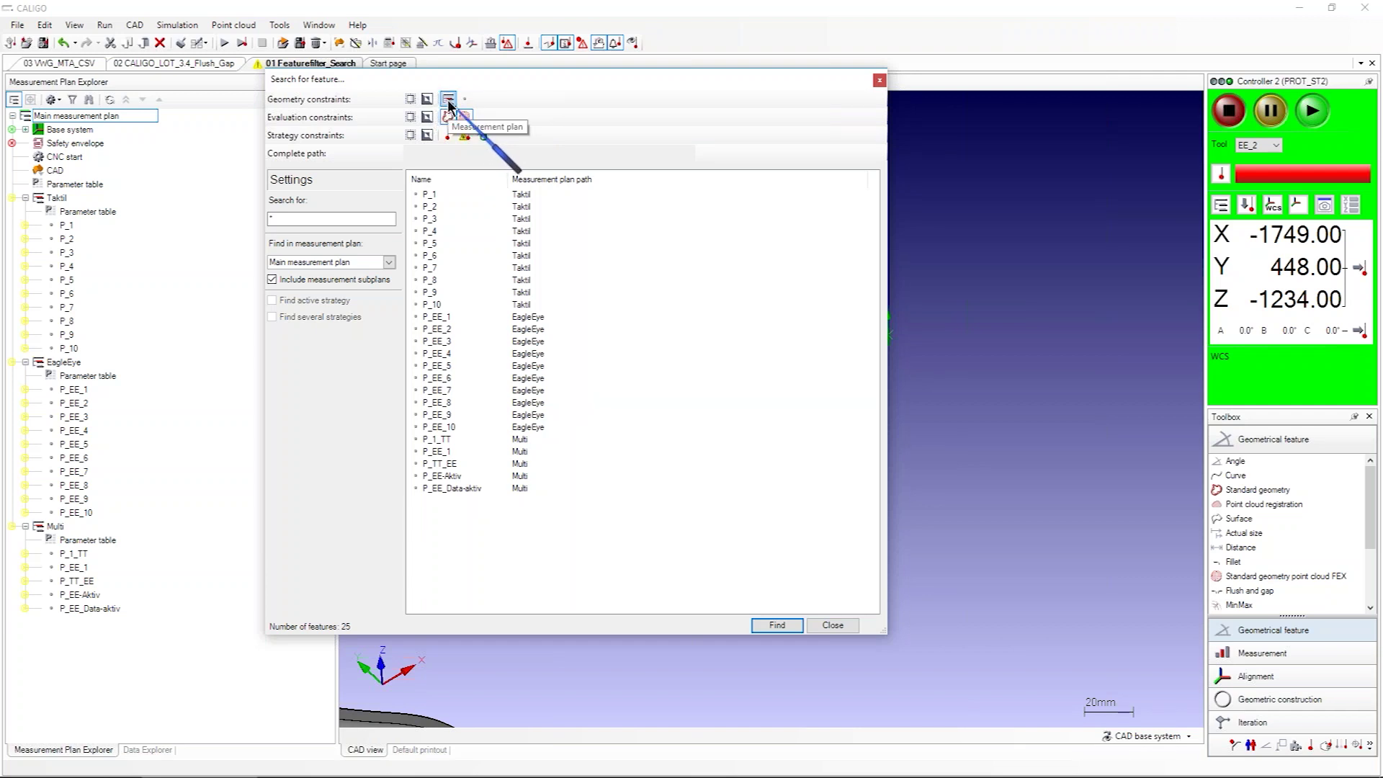
{"action": "left_click", "coordinate": [448, 101]}
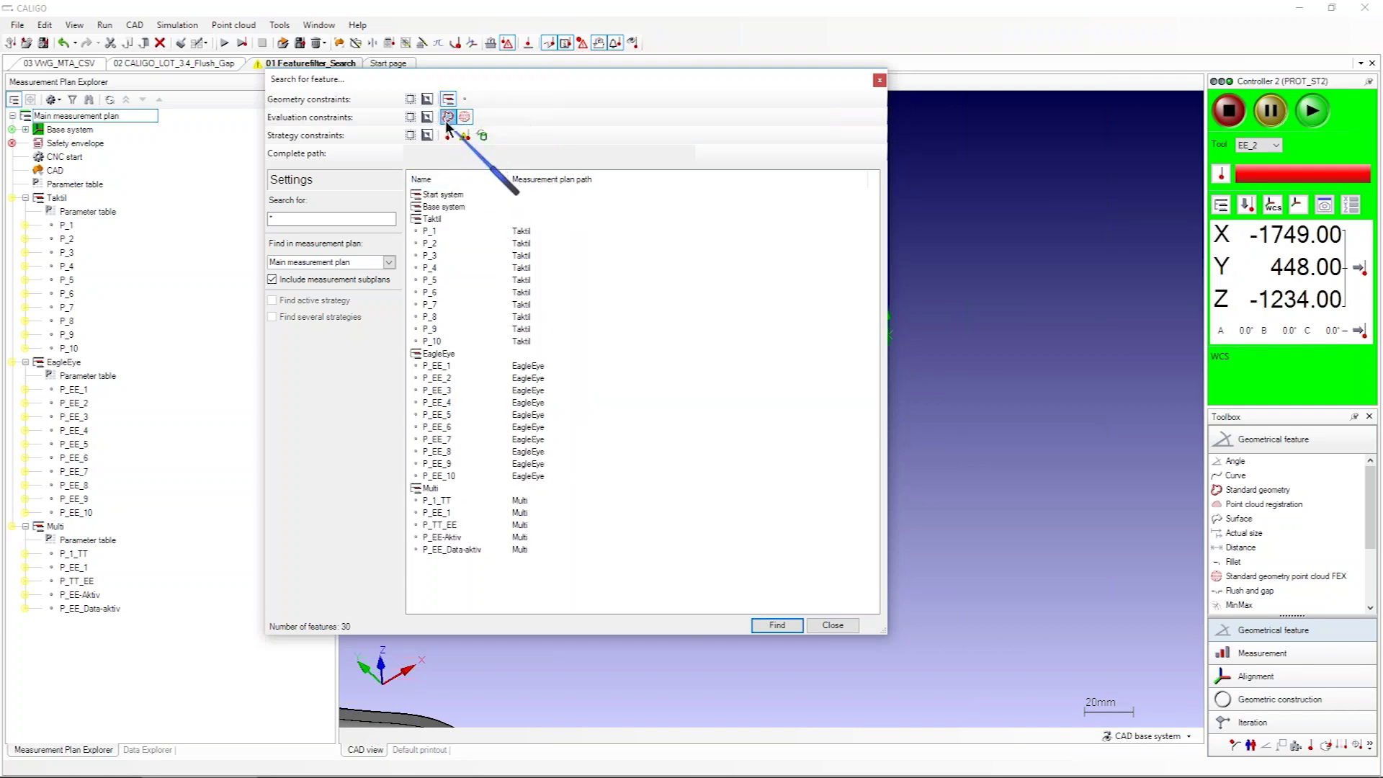
{"action": "left_click", "coordinate": [448, 101]}
{"action": "left_click", "coordinate": [462, 153]}
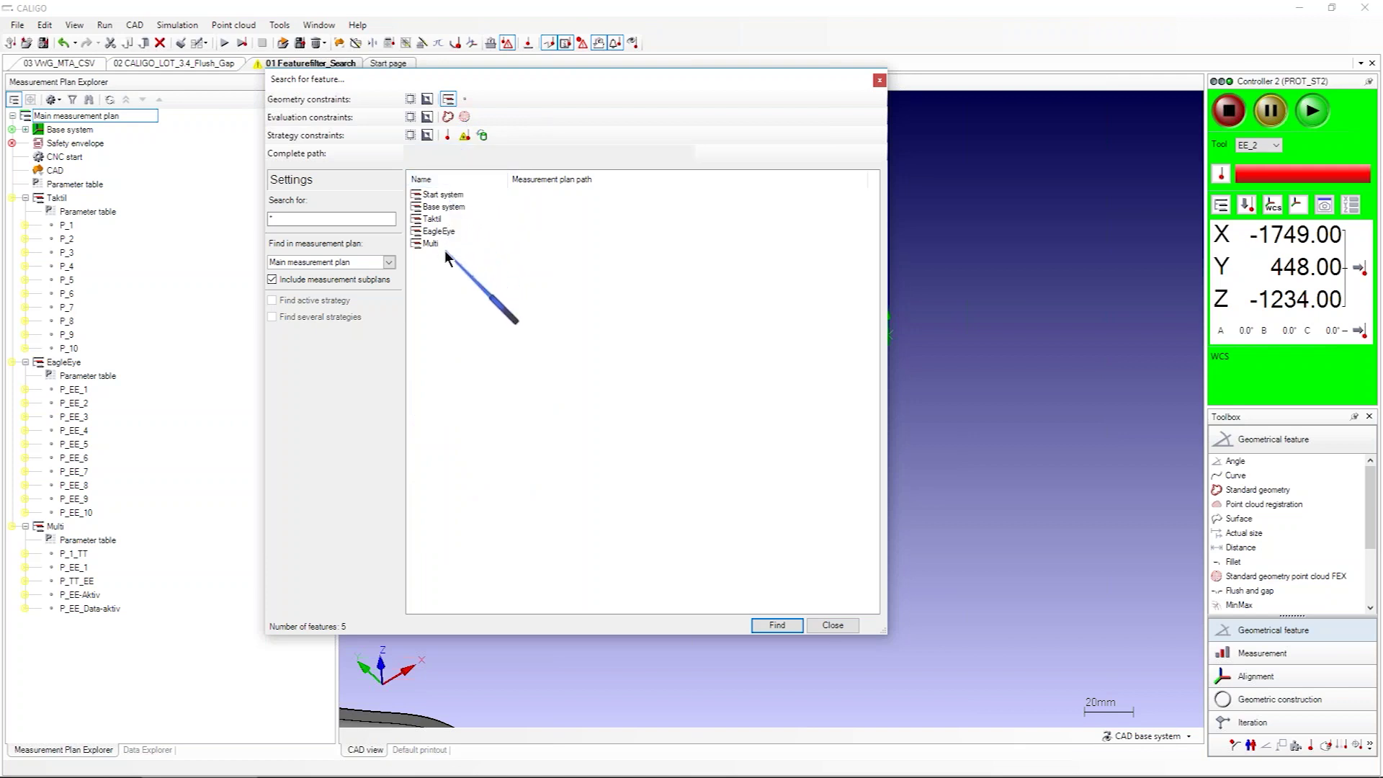
{"action": "left_click", "coordinate": [464, 100]}
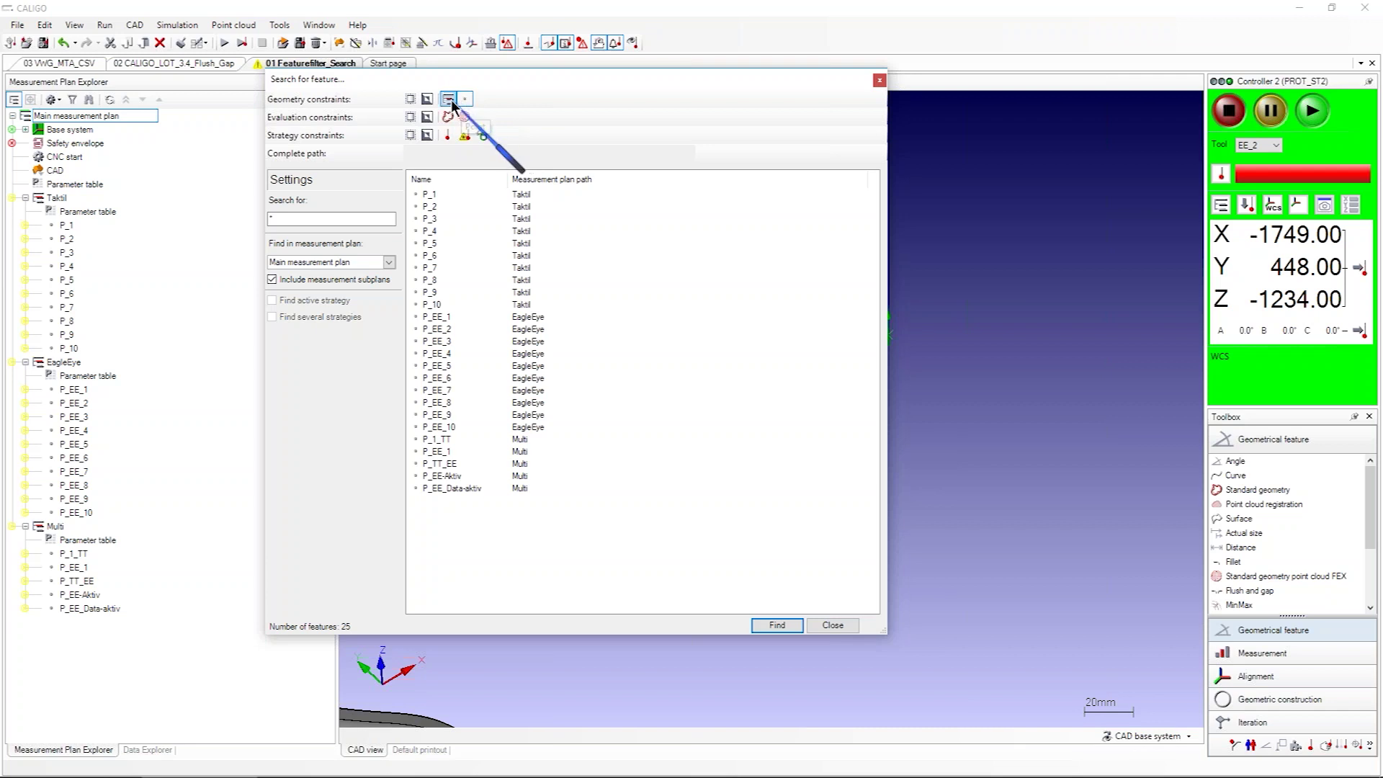
Step: Add the measurement plan geometry constraint so all 30 features list, and nudge the dialog
{"action": "left_click", "coordinate": [449, 99]}
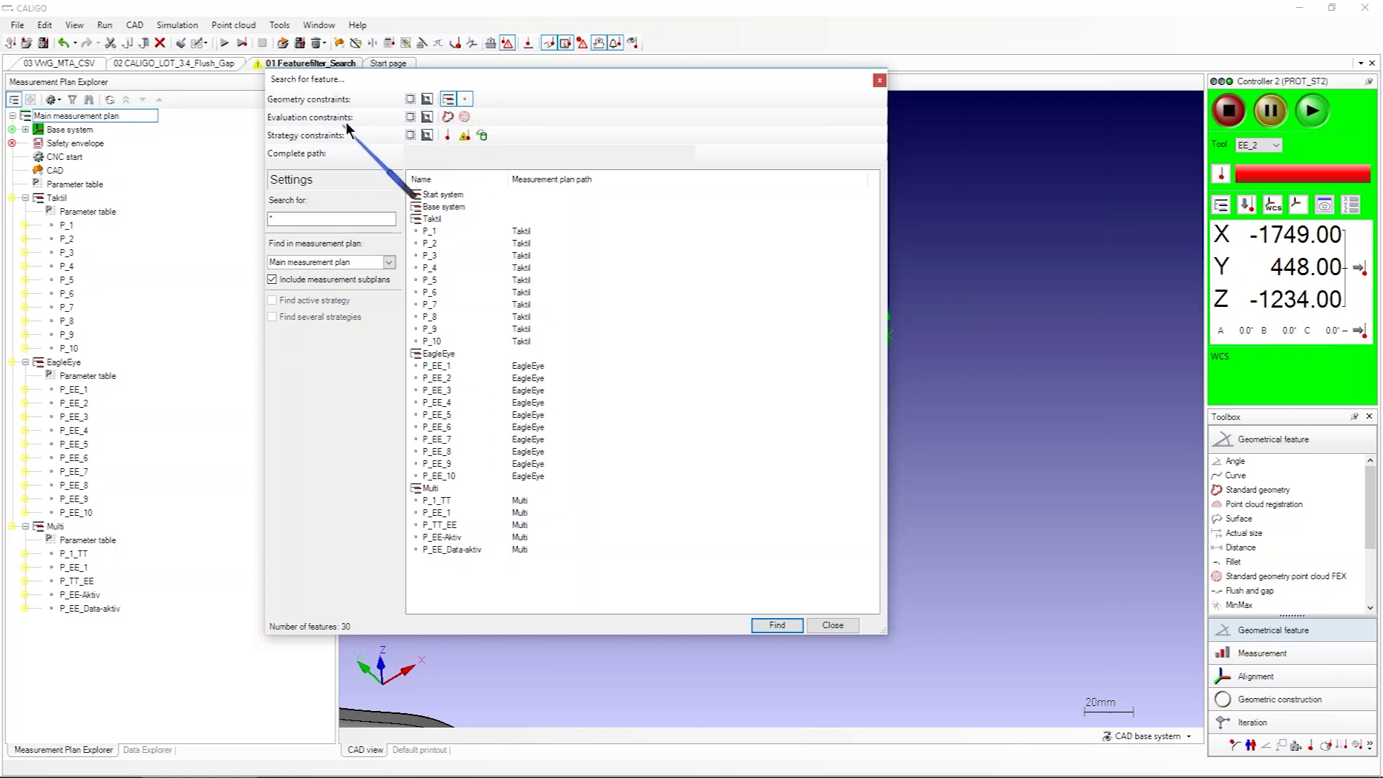
{"action": "left_click", "coordinate": [465, 115]}
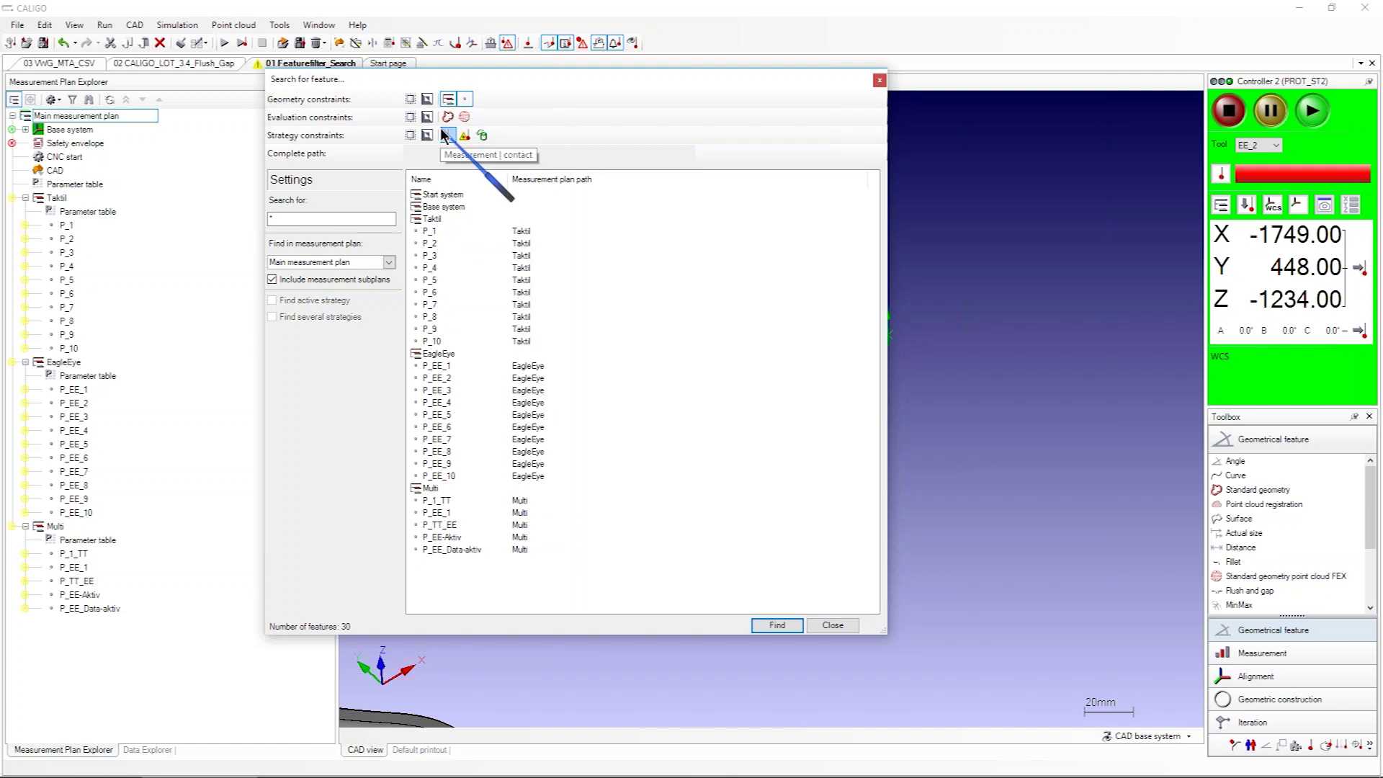
{"action": "left_click_drag", "start_coordinate": [504, 81], "coordinate": [514, 91]}
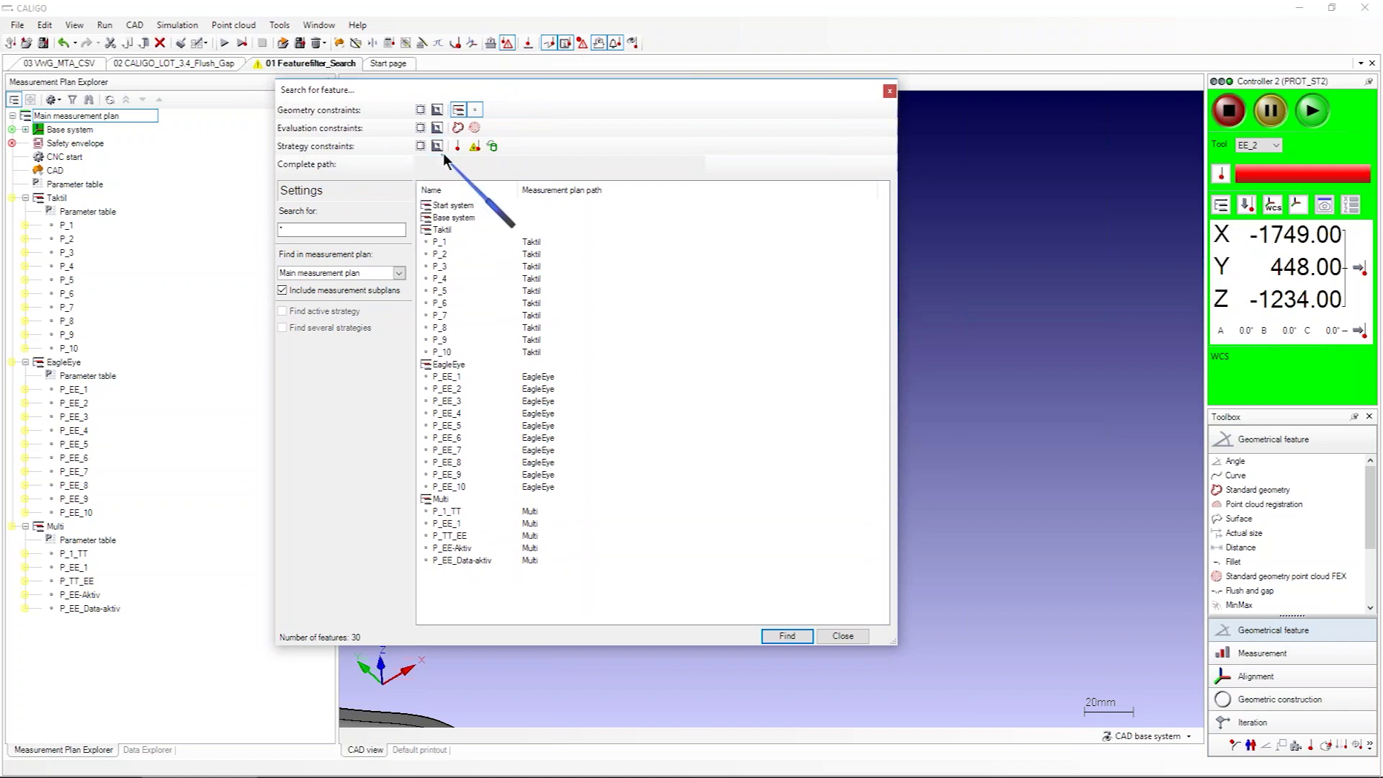
Step: Reset geometry constraints to Select all and apply the Measurement | contact strategy filter
{"action": "left_click", "coordinate": [481, 115]}
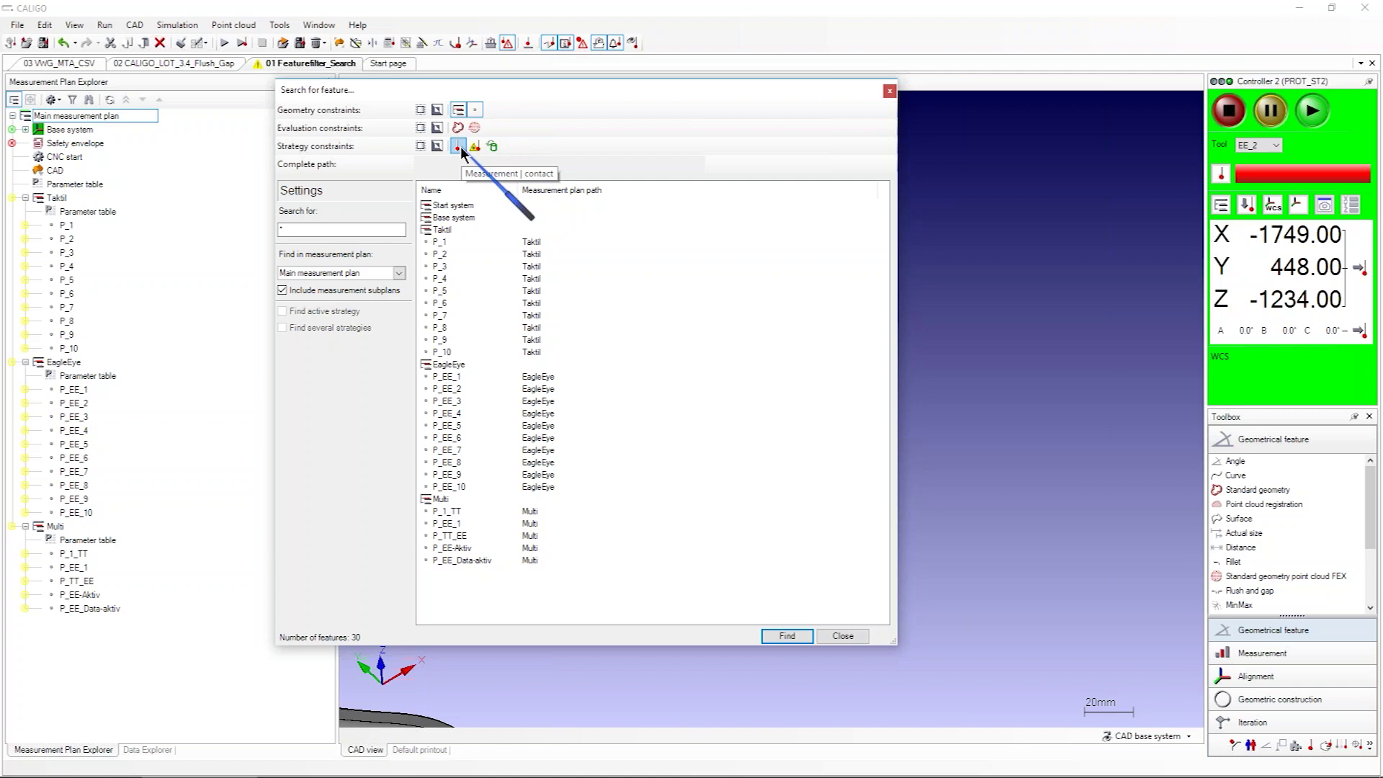
{"action": "left_click", "coordinate": [419, 112]}
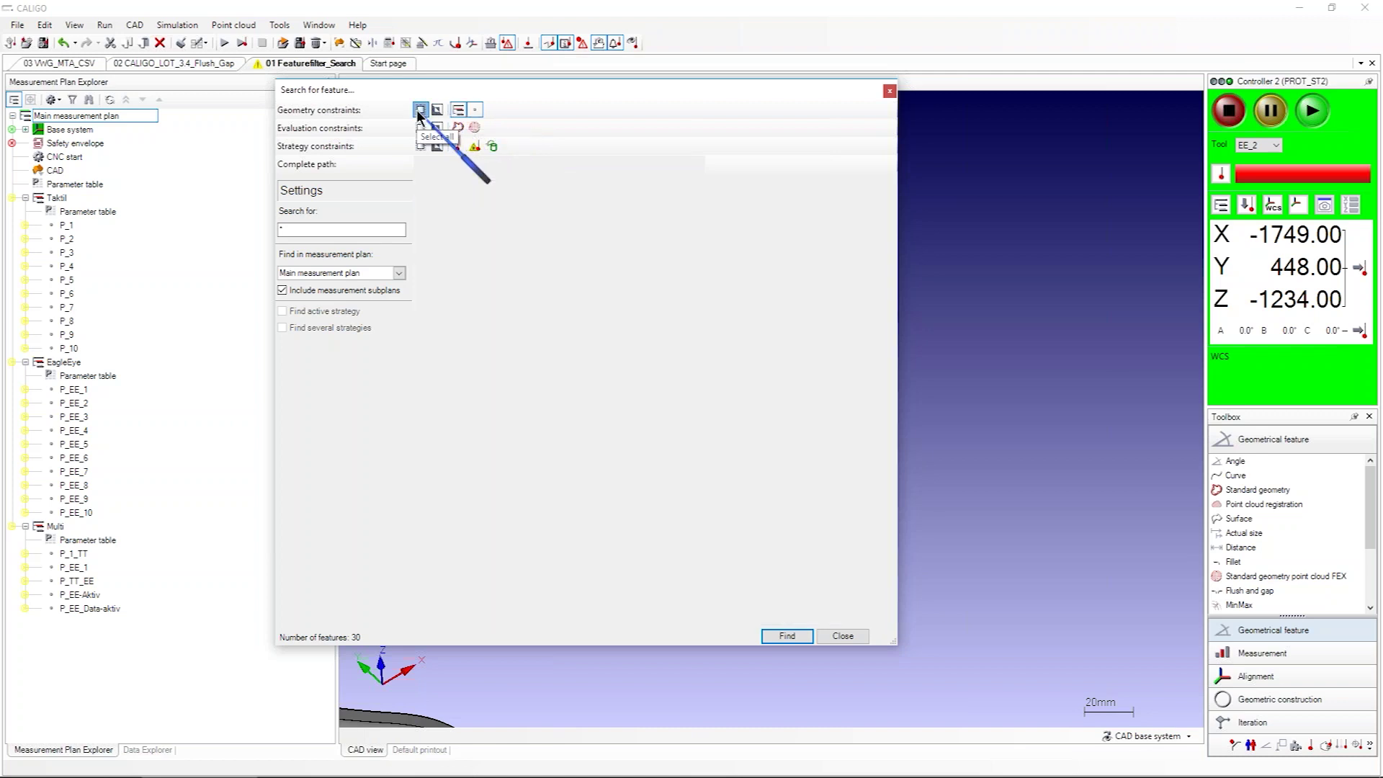
{"action": "left_click", "coordinate": [419, 113]}
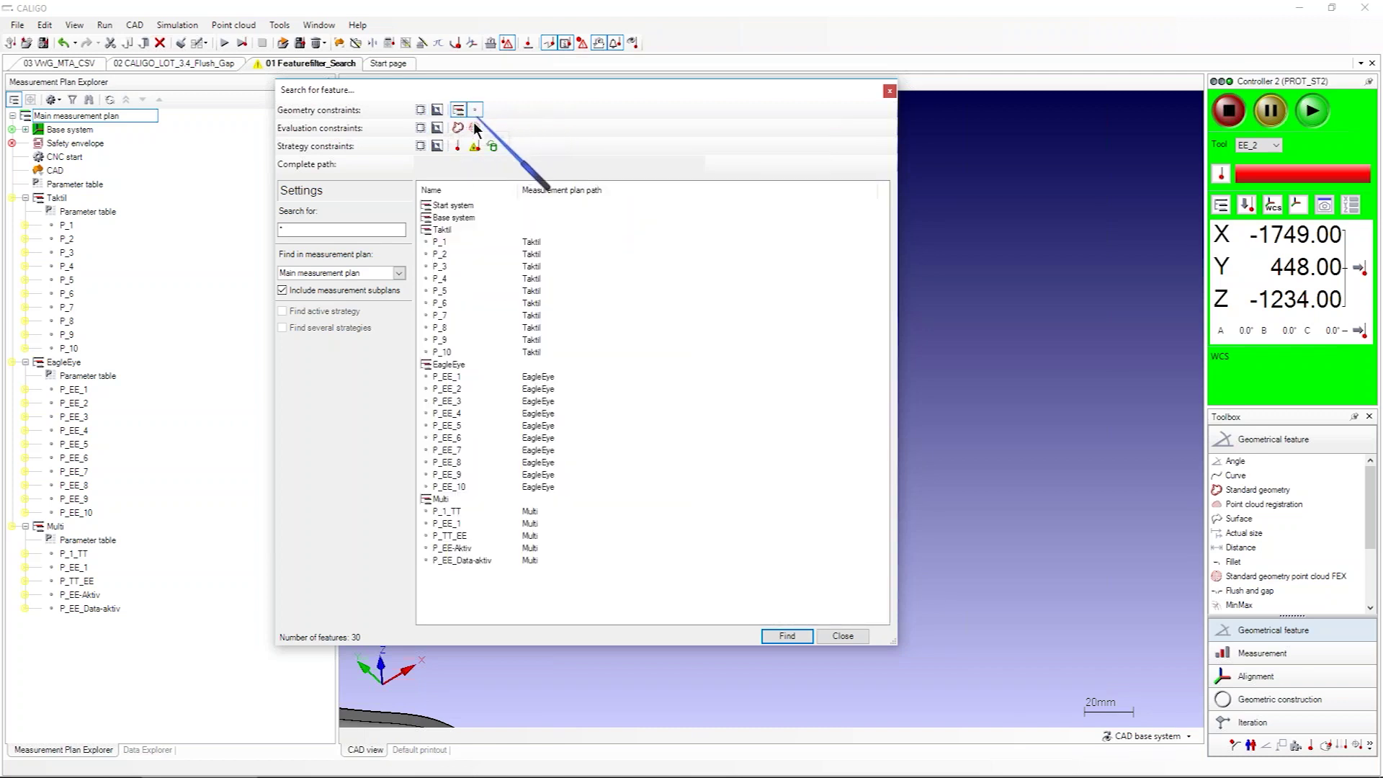
{"action": "left_click", "coordinate": [456, 145]}
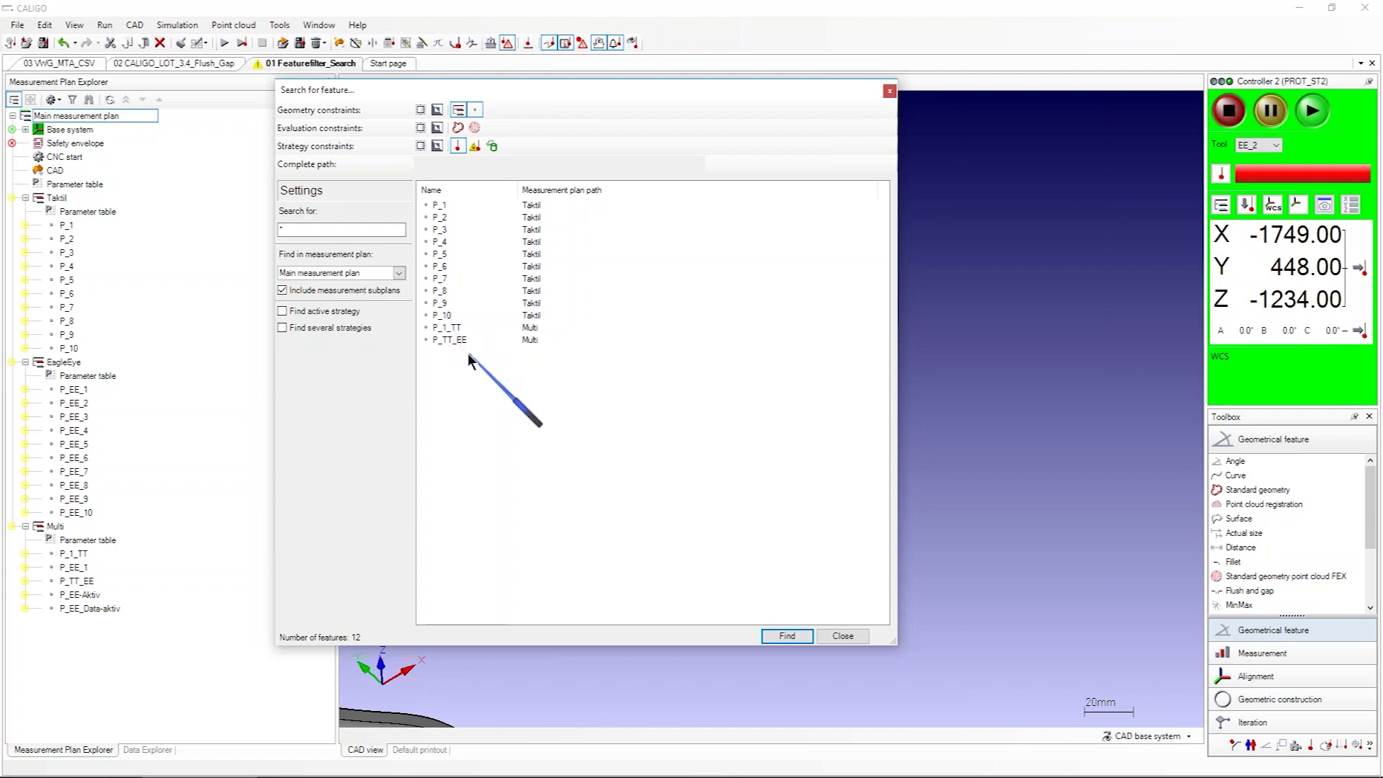
{"action": "left_click", "coordinate": [443, 205]}
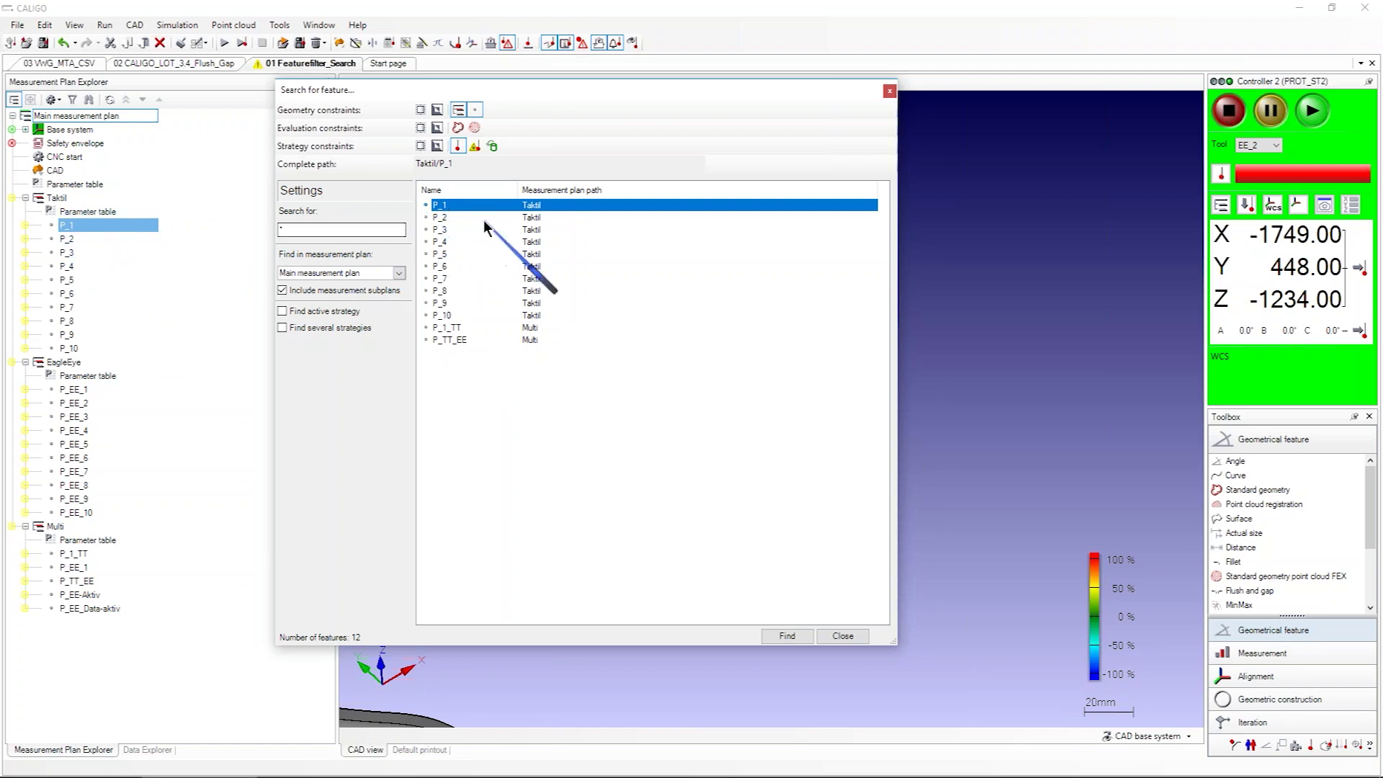
{"action": "left_click", "coordinate": [455, 229], "text": "ctrl"}
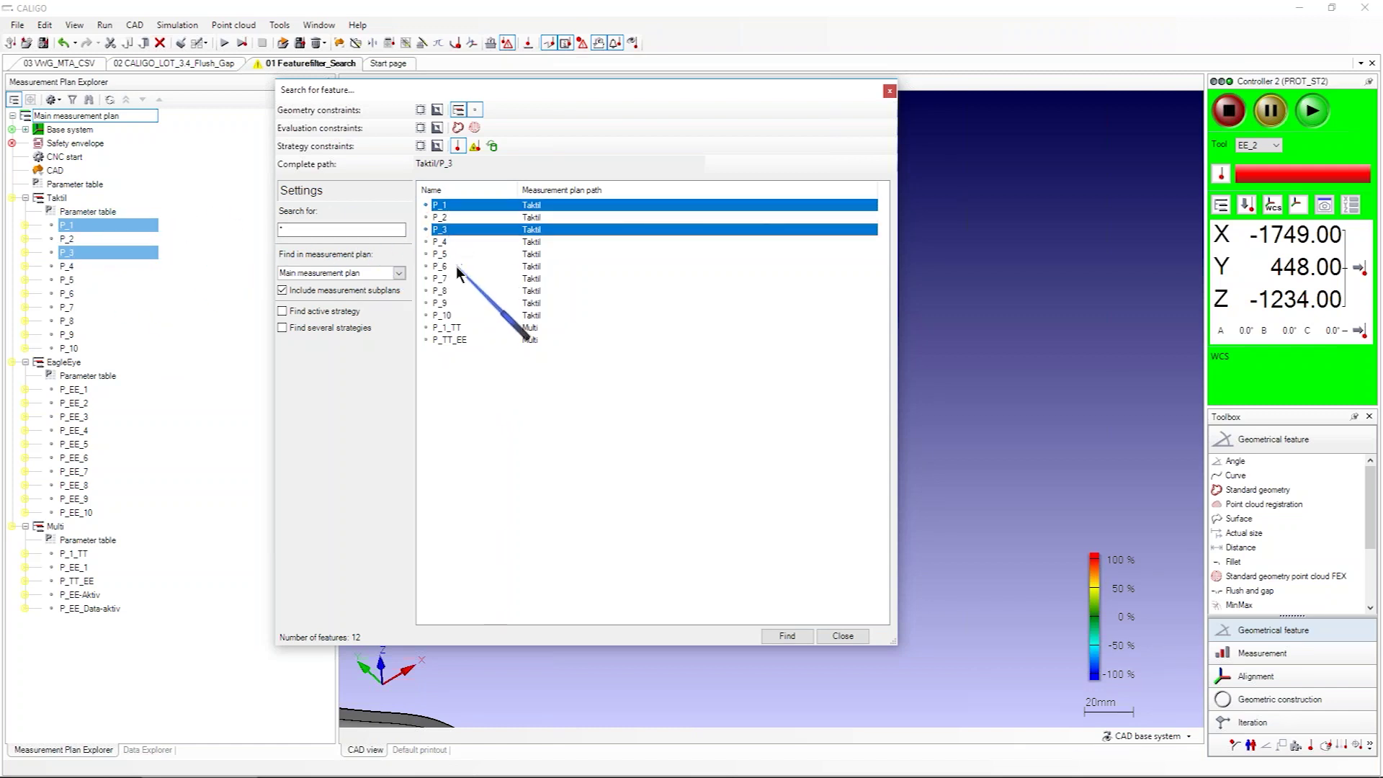
{"action": "left_click", "coordinate": [456, 265], "text": "ctrl"}
{"action": "left_click", "coordinate": [454, 302], "text": "ctrl"}
{"action": "left_click", "coordinate": [462, 328], "text": "ctrl"}
{"action": "left_click", "coordinate": [476, 373]}
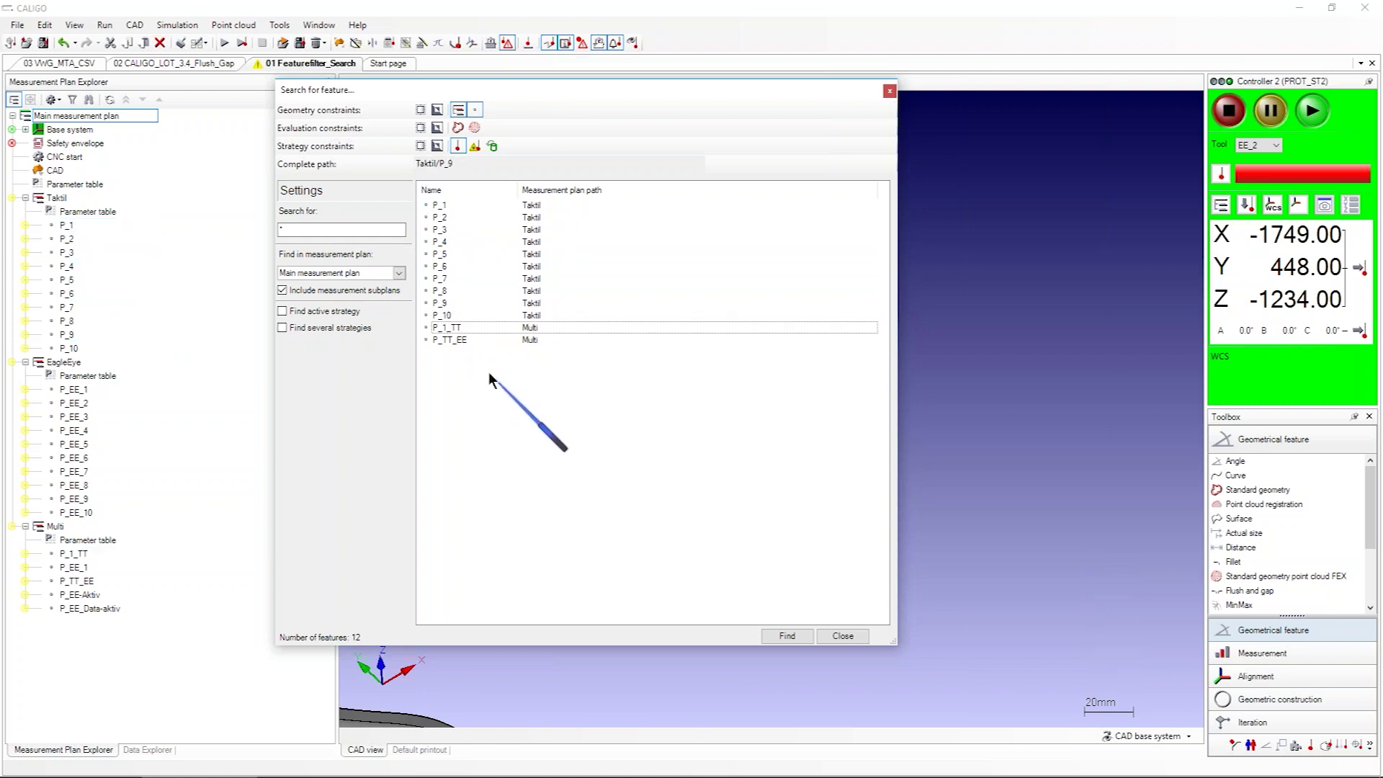
{"action": "left_click_drag", "start_coordinate": [488, 372], "coordinate": [454, 203]}
{"action": "left_click", "coordinate": [489, 370]}
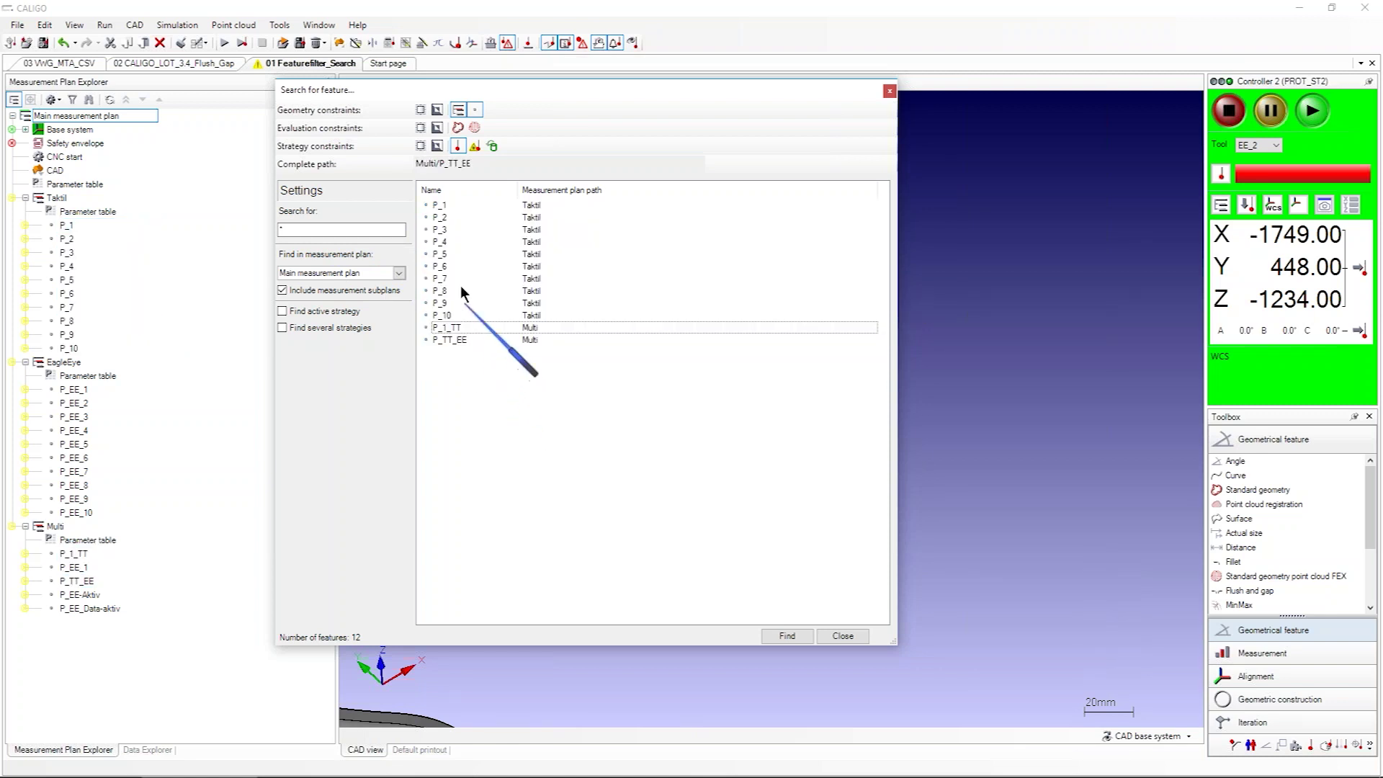
{"action": "left_click", "coordinate": [444, 205]}
{"action": "left_click", "coordinate": [461, 338], "text": "shift"}
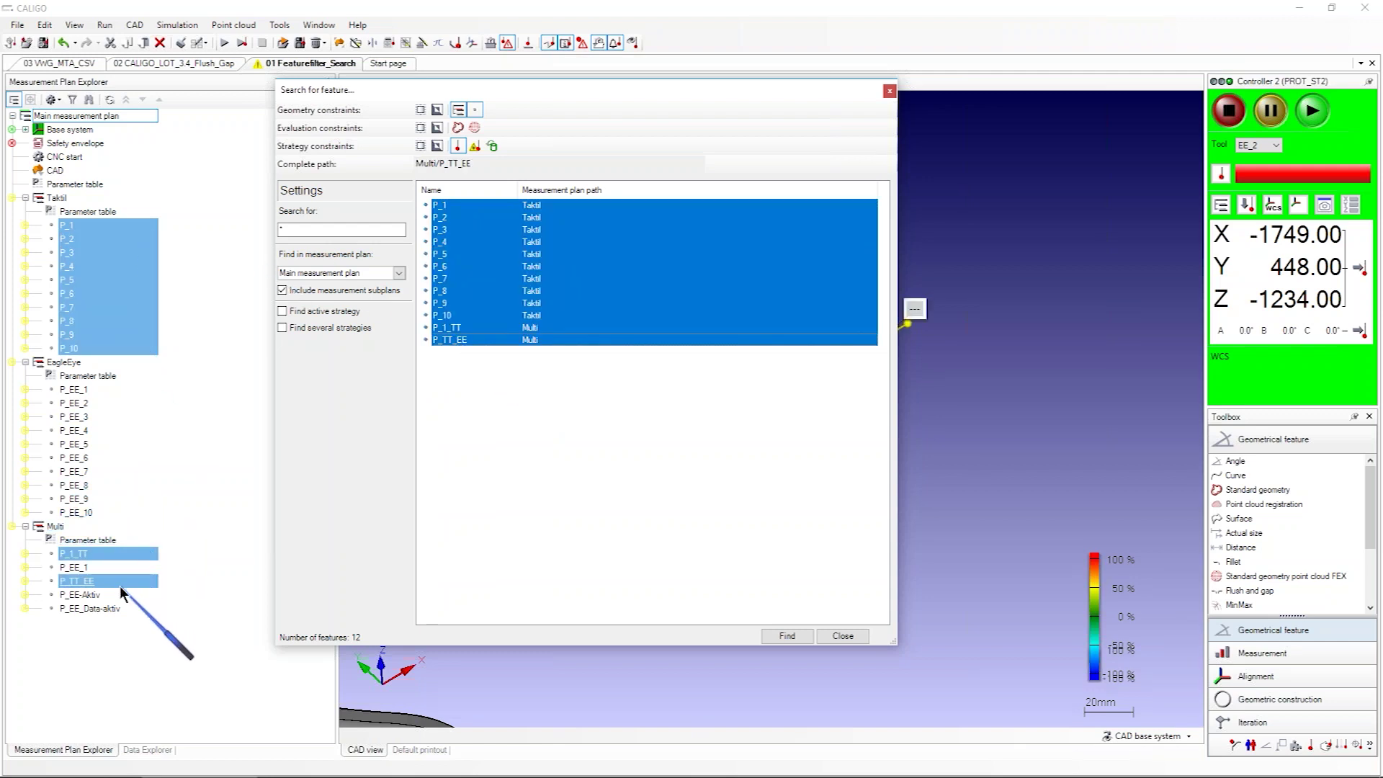
{"action": "left_click", "coordinate": [478, 455]}
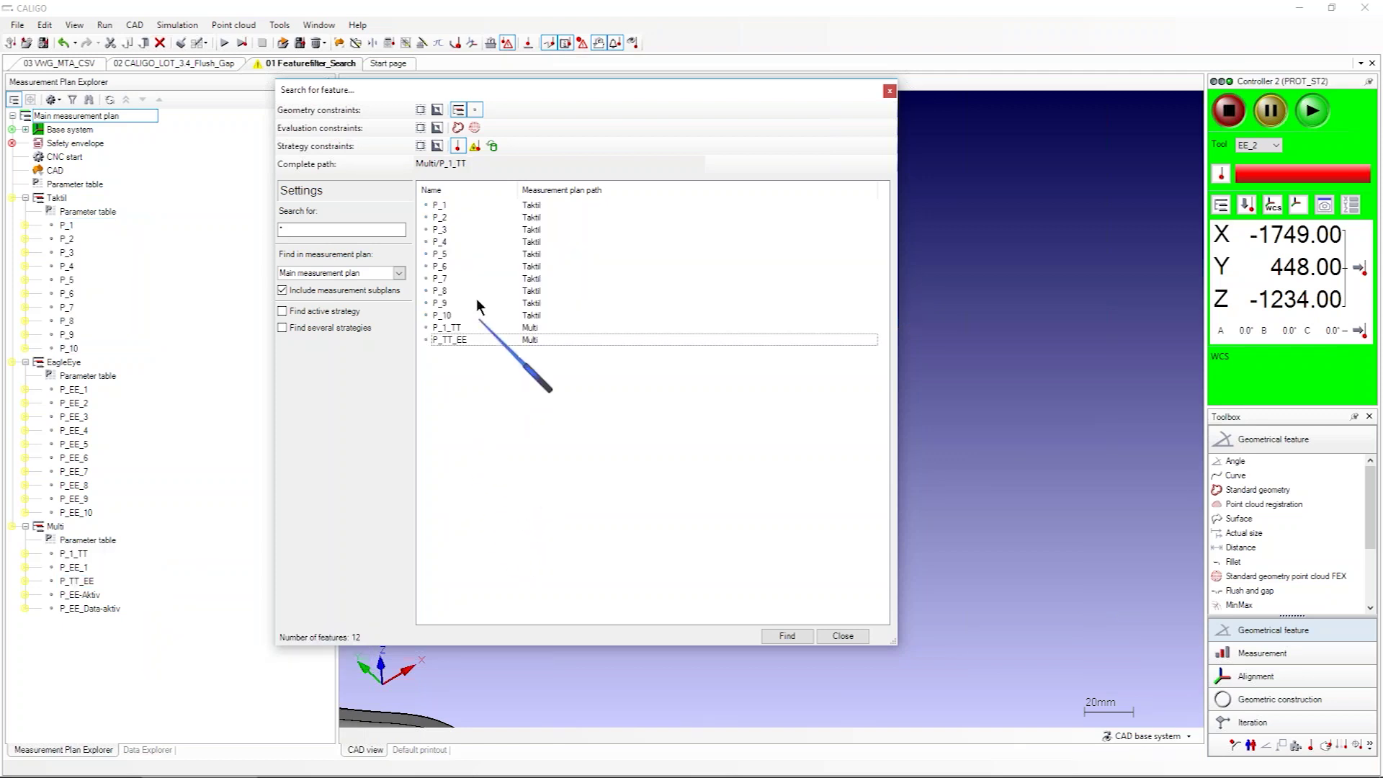
Step: Remove the contact filter and try the optical and data-source strategy filters
{"action": "left_click", "coordinate": [457, 145]}
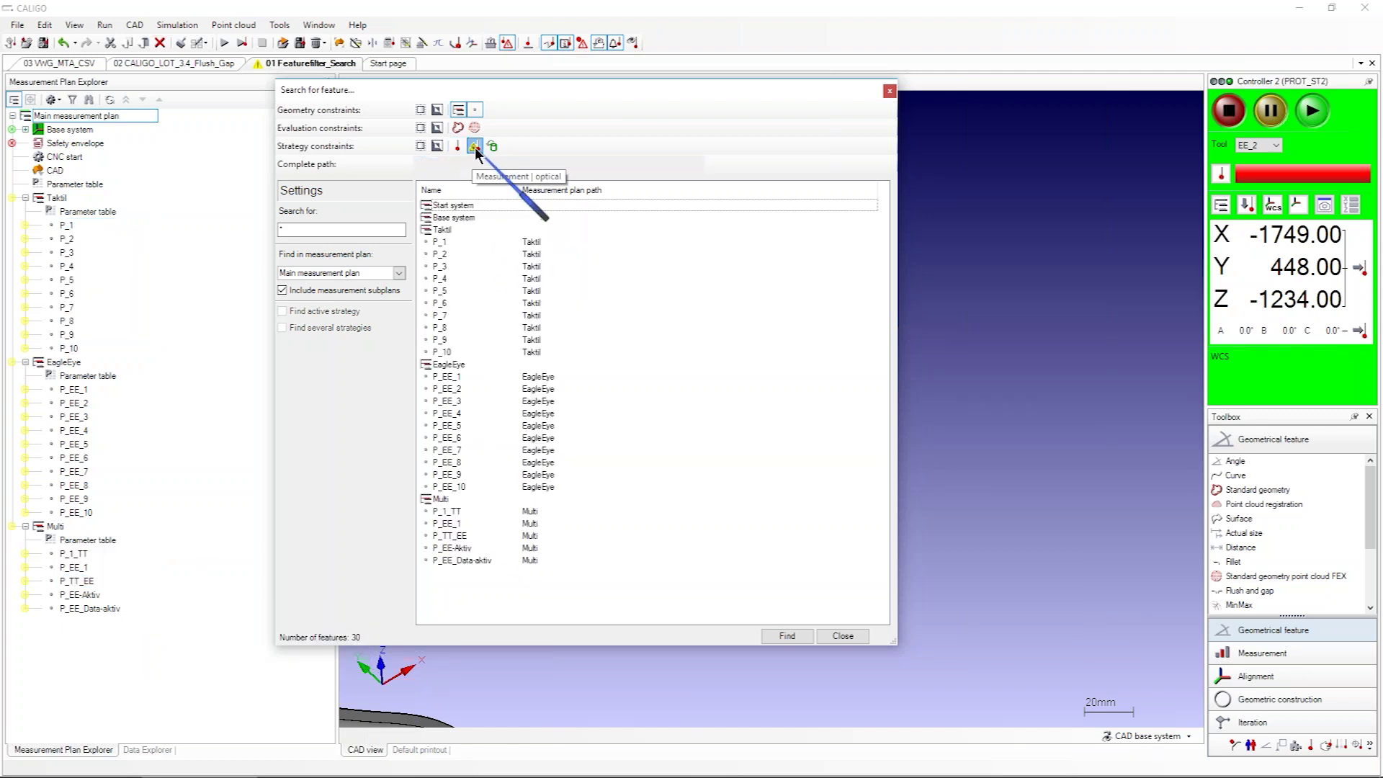
{"action": "left_click", "coordinate": [475, 147]}
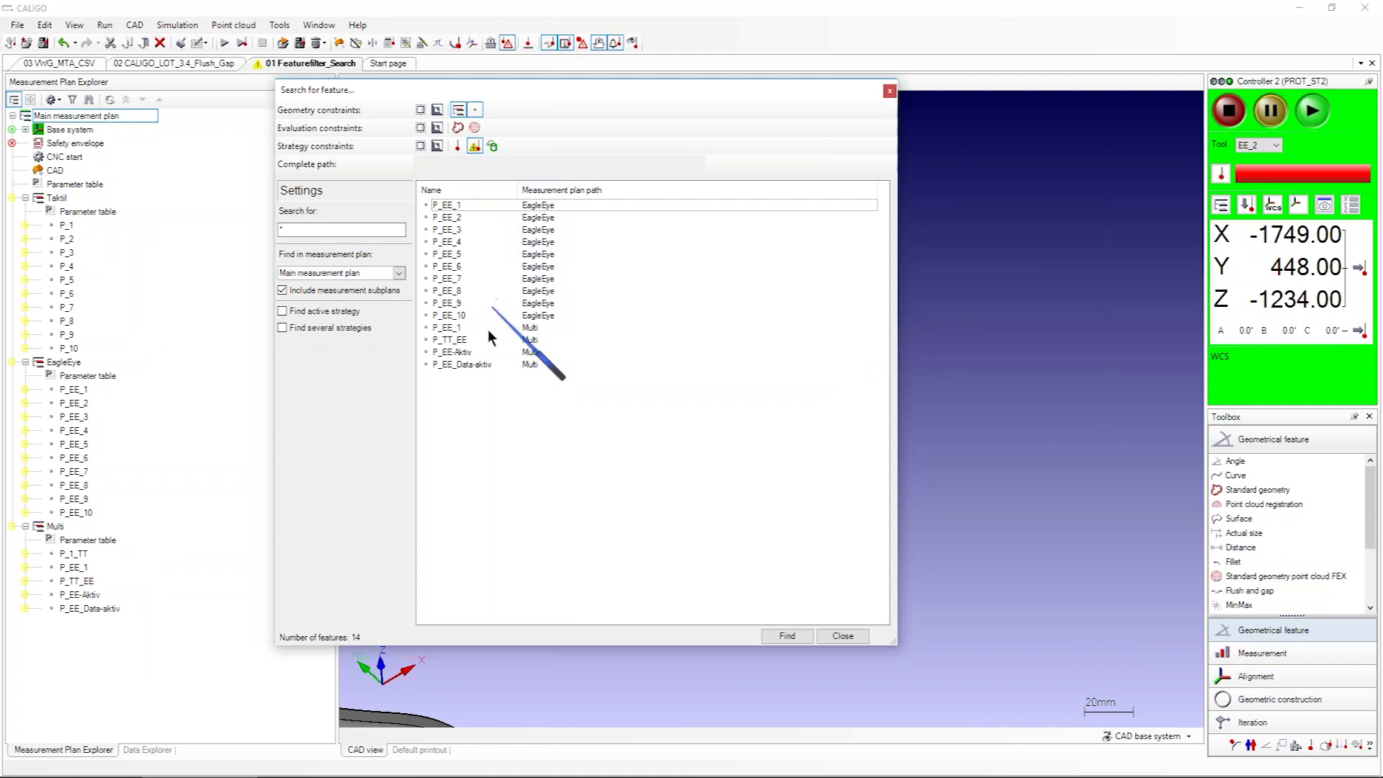
{"action": "left_click", "coordinate": [474, 148]}
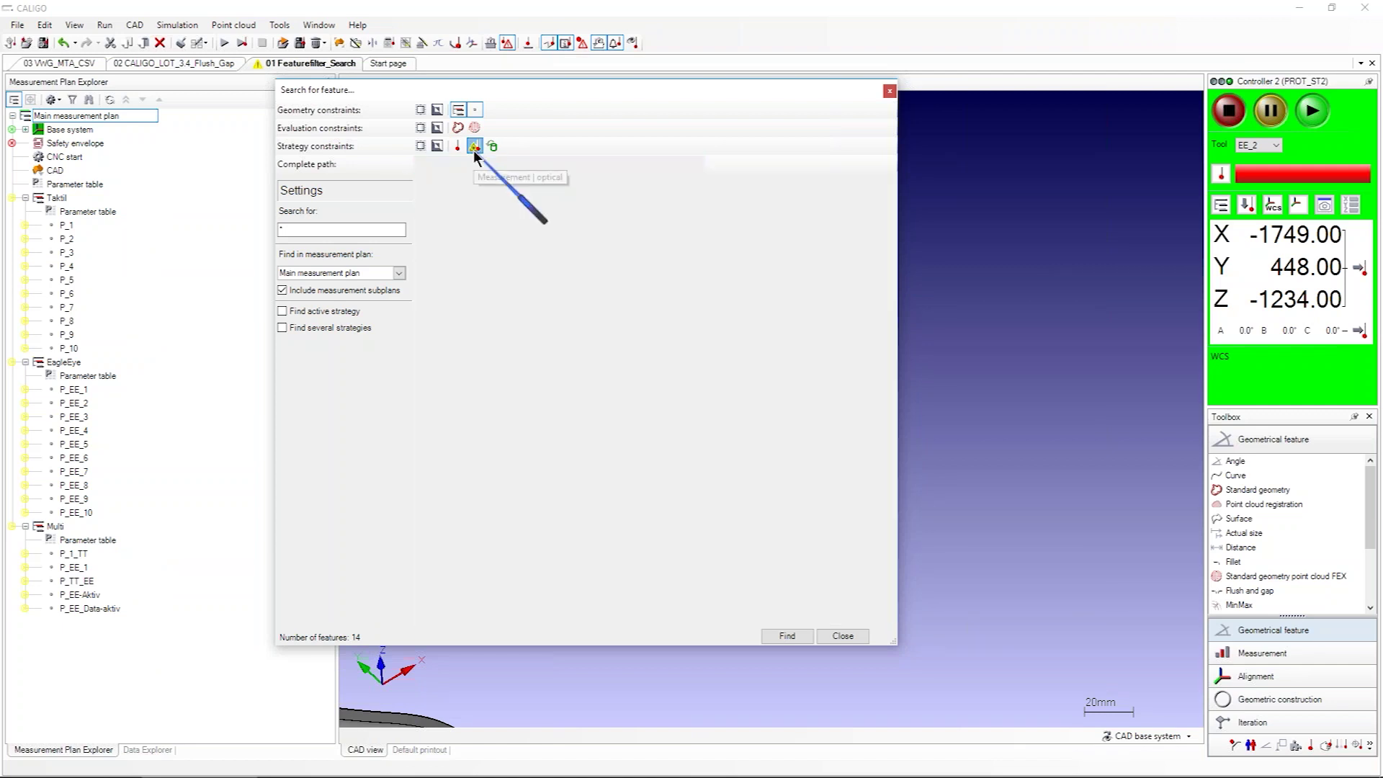
{"action": "left_click", "coordinate": [473, 150]}
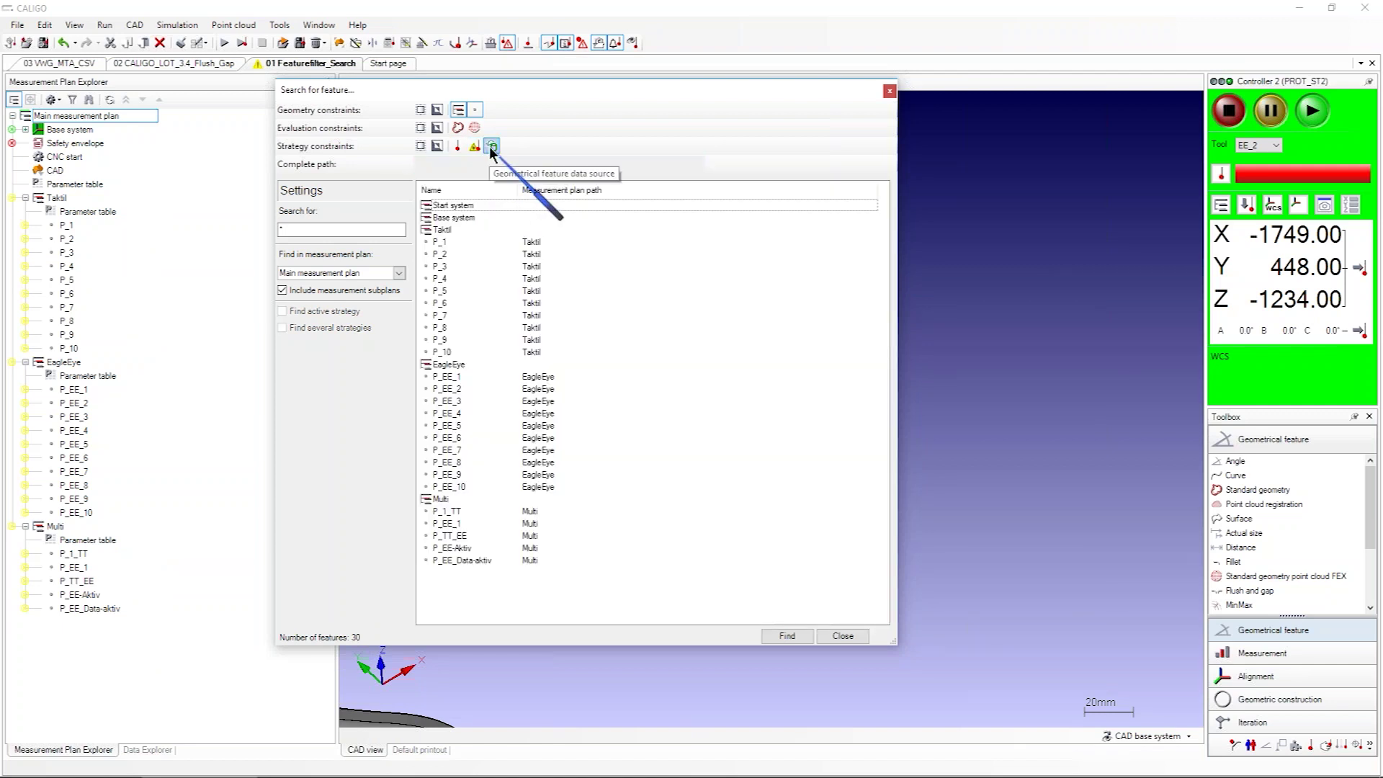
{"action": "left_click", "coordinate": [491, 146]}
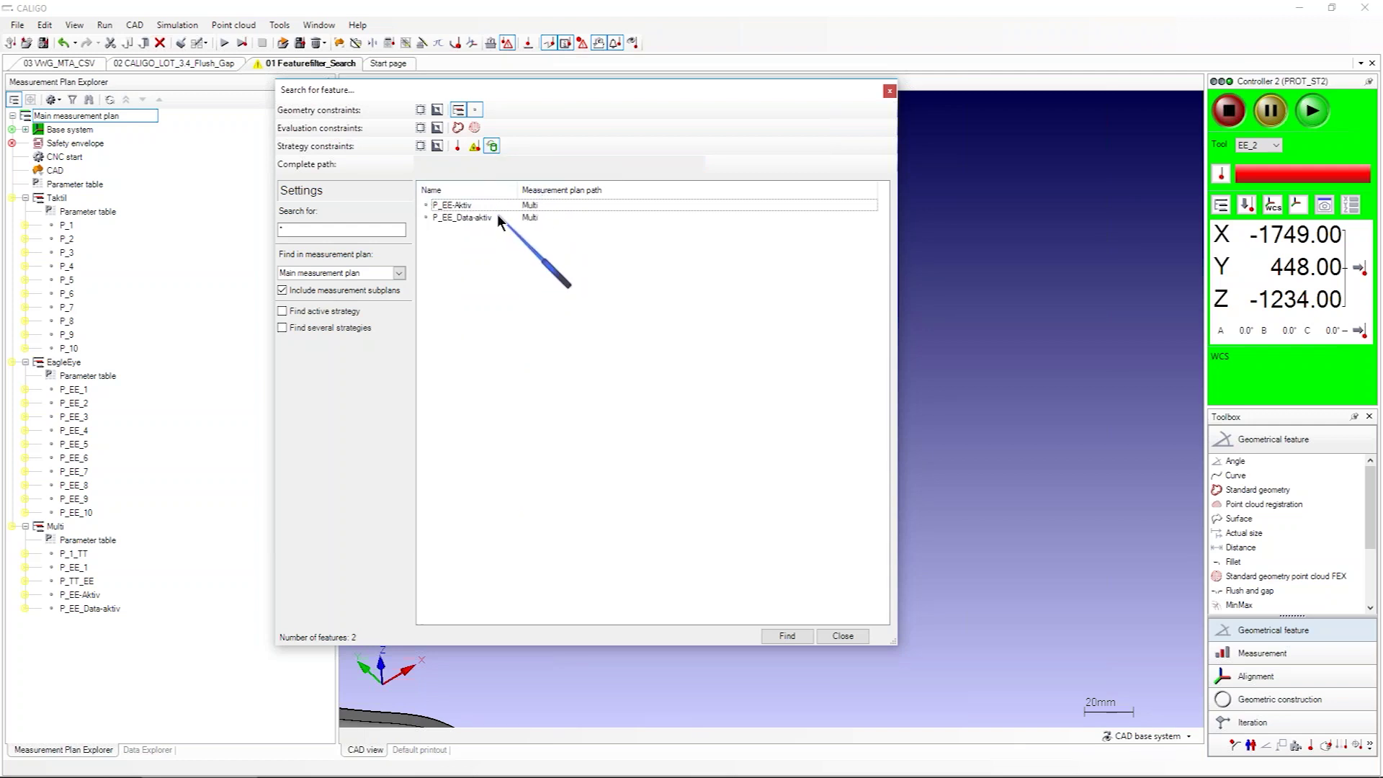
{"action": "left_click", "coordinate": [492, 147]}
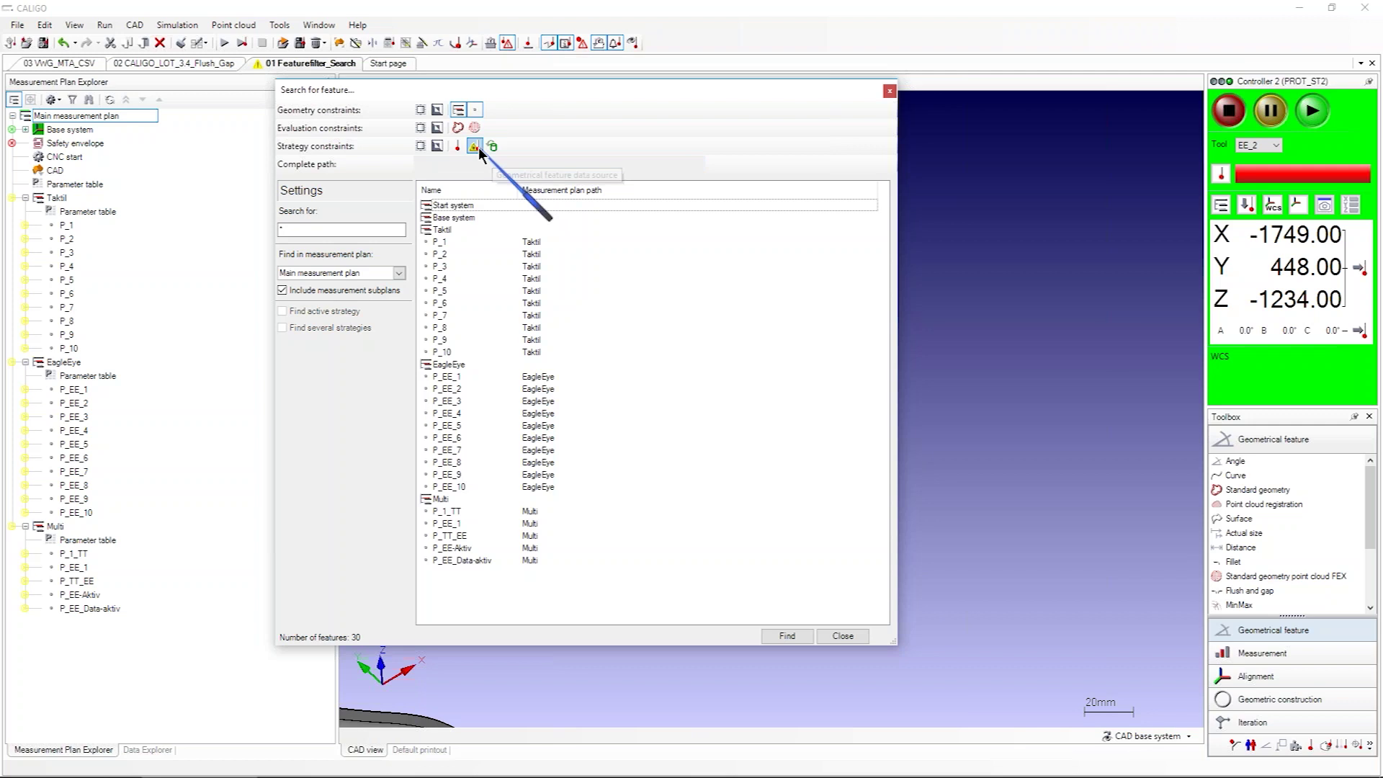
Step: Cycle contact, optical and data-source filters once more, leaving all strategy filters off
{"action": "left_click", "coordinate": [459, 150]}
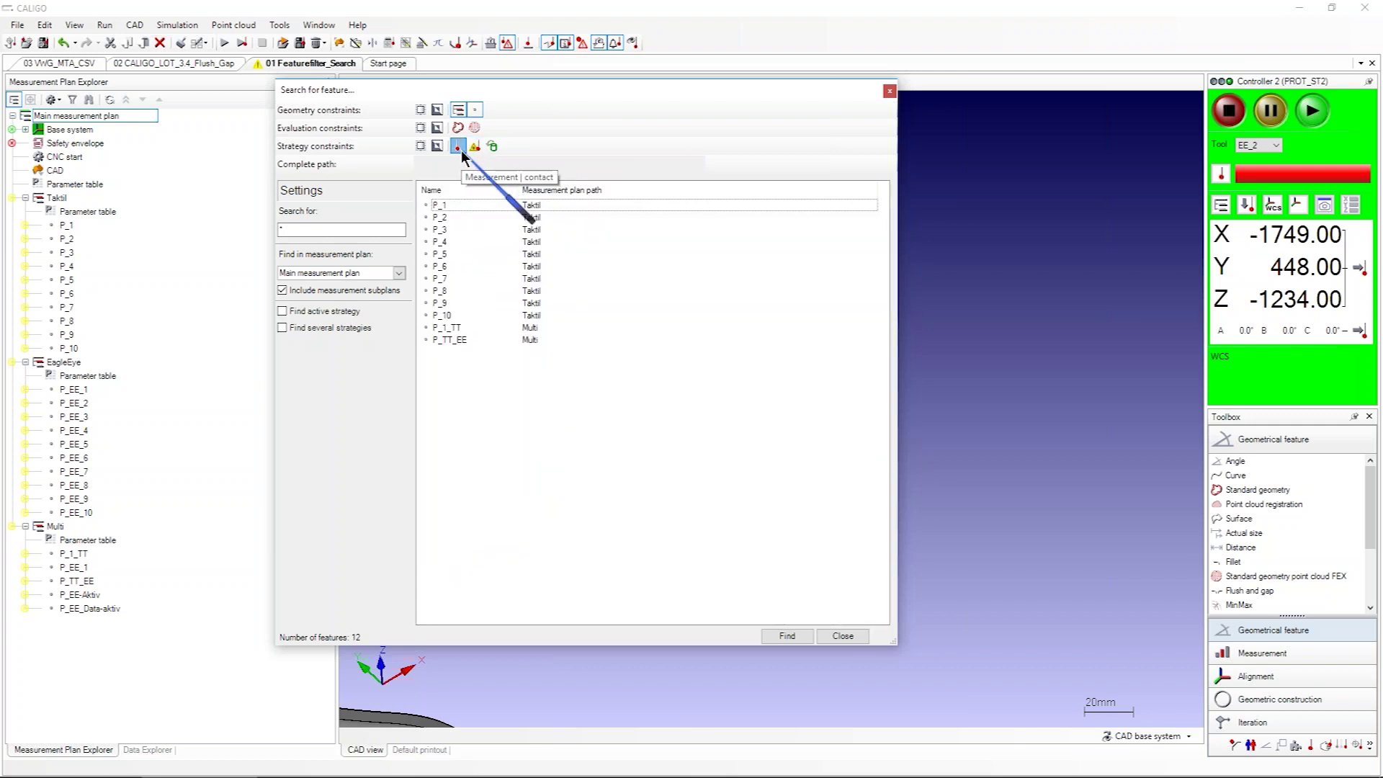
{"action": "left_click", "coordinate": [459, 148]}
{"action": "left_click", "coordinate": [477, 145]}
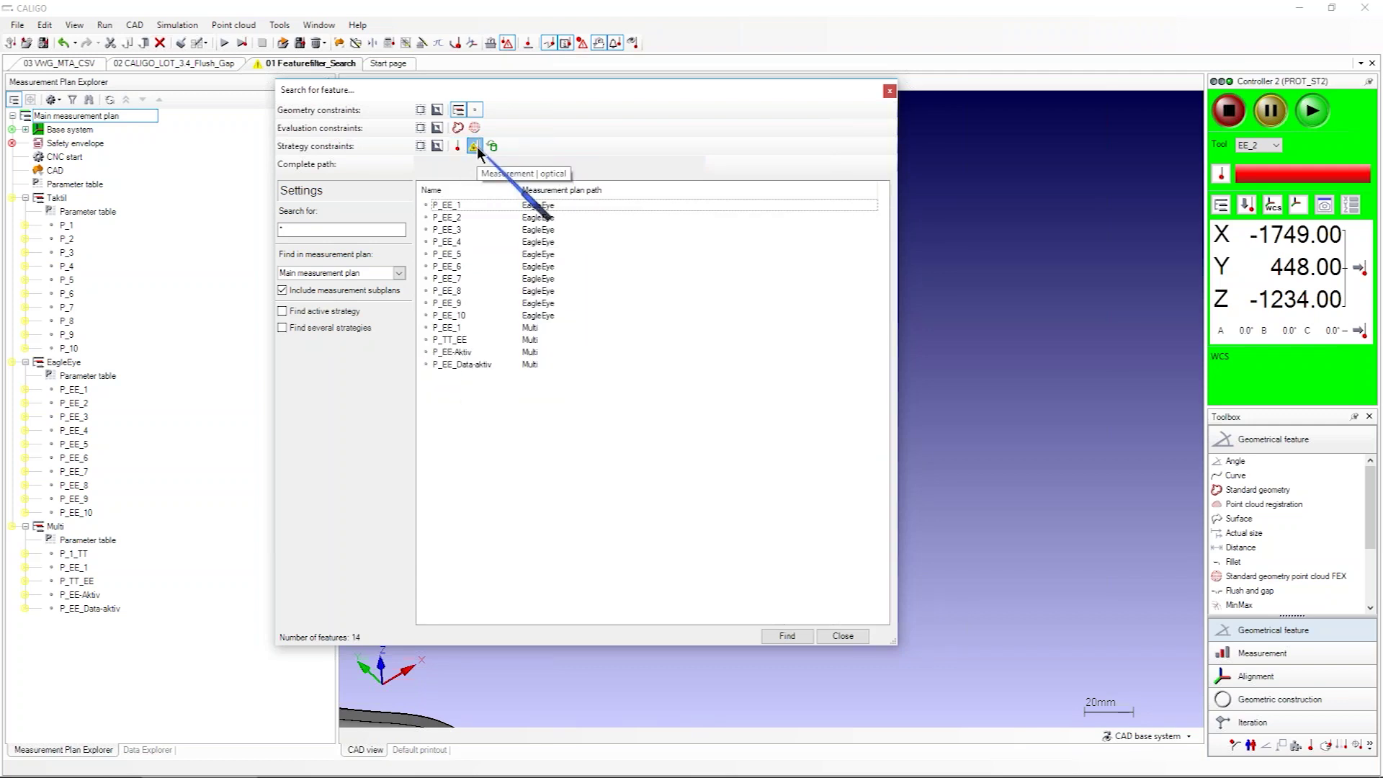
{"action": "left_click", "coordinate": [477, 145]}
{"action": "left_click", "coordinate": [490, 146]}
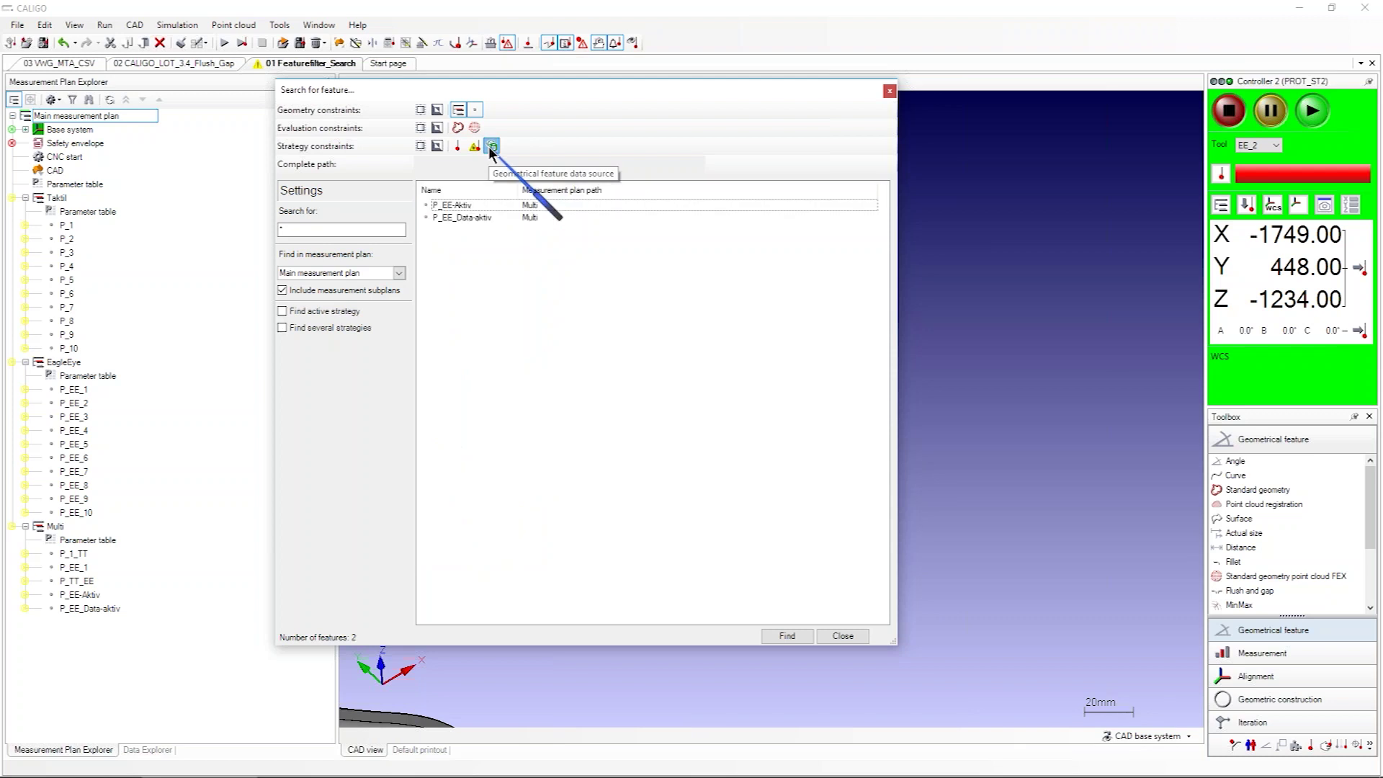
{"action": "left_click", "coordinate": [489, 145]}
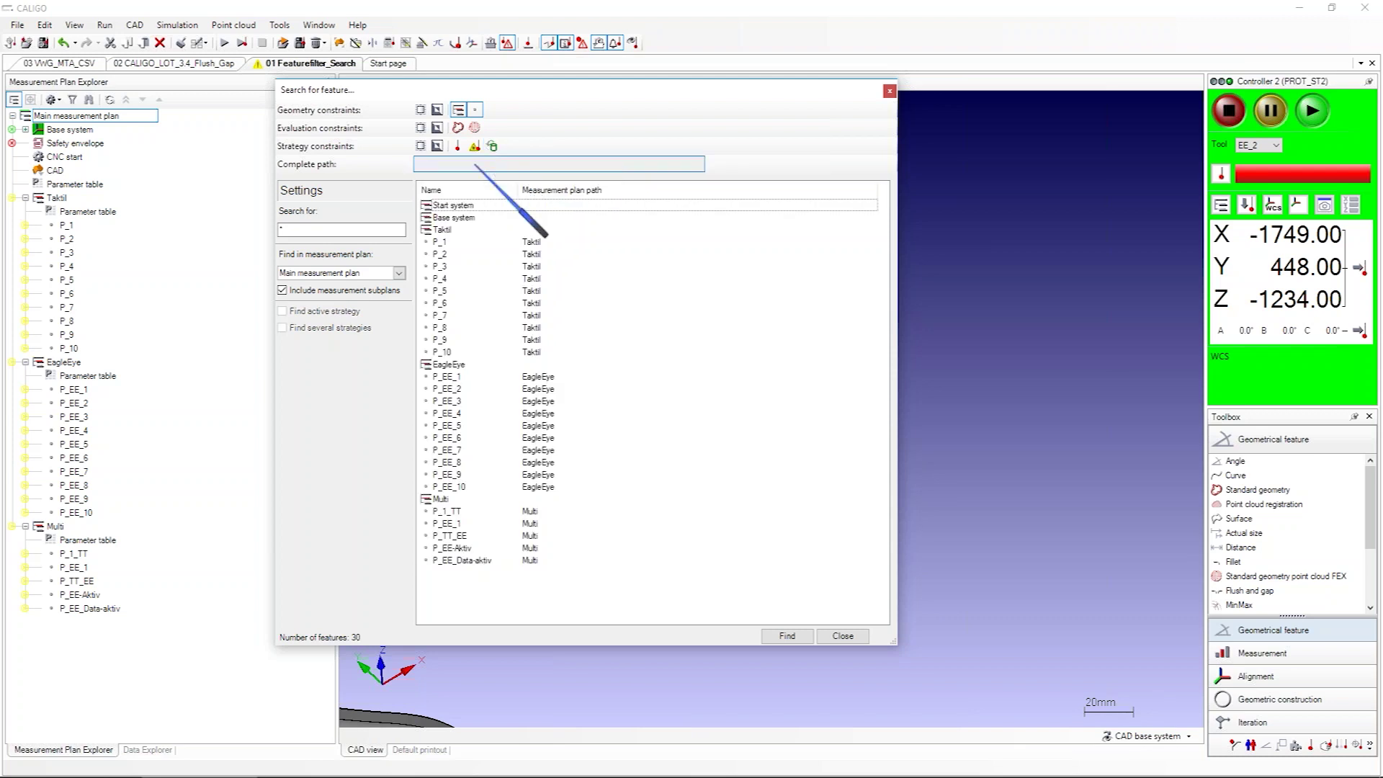
Step: Reapply the contact filter, browse P_4, P_6, P_8, P_TT_EE, and open P_1_TT's properties
{"action": "left_click", "coordinate": [459, 146]}
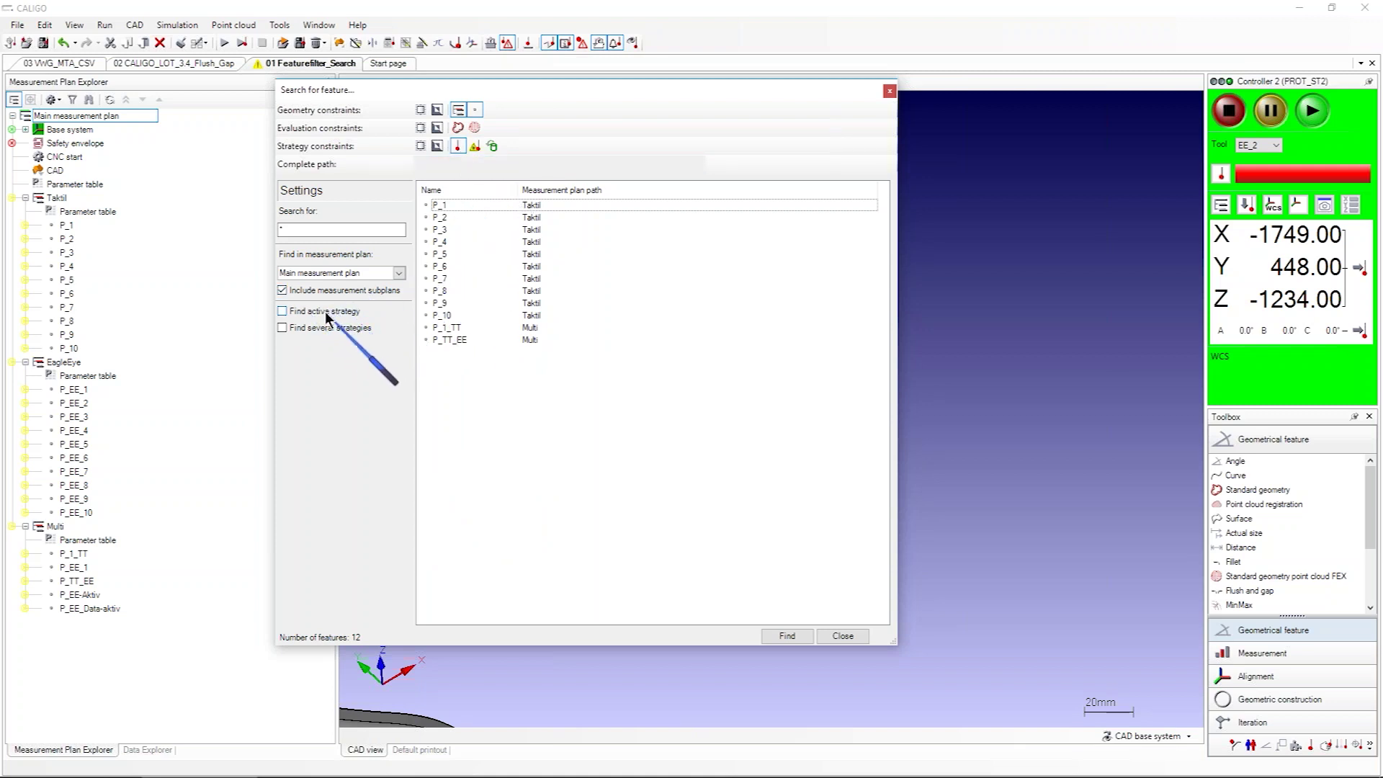
{"action": "left_click", "coordinate": [444, 242]}
{"action": "left_click", "coordinate": [444, 266]}
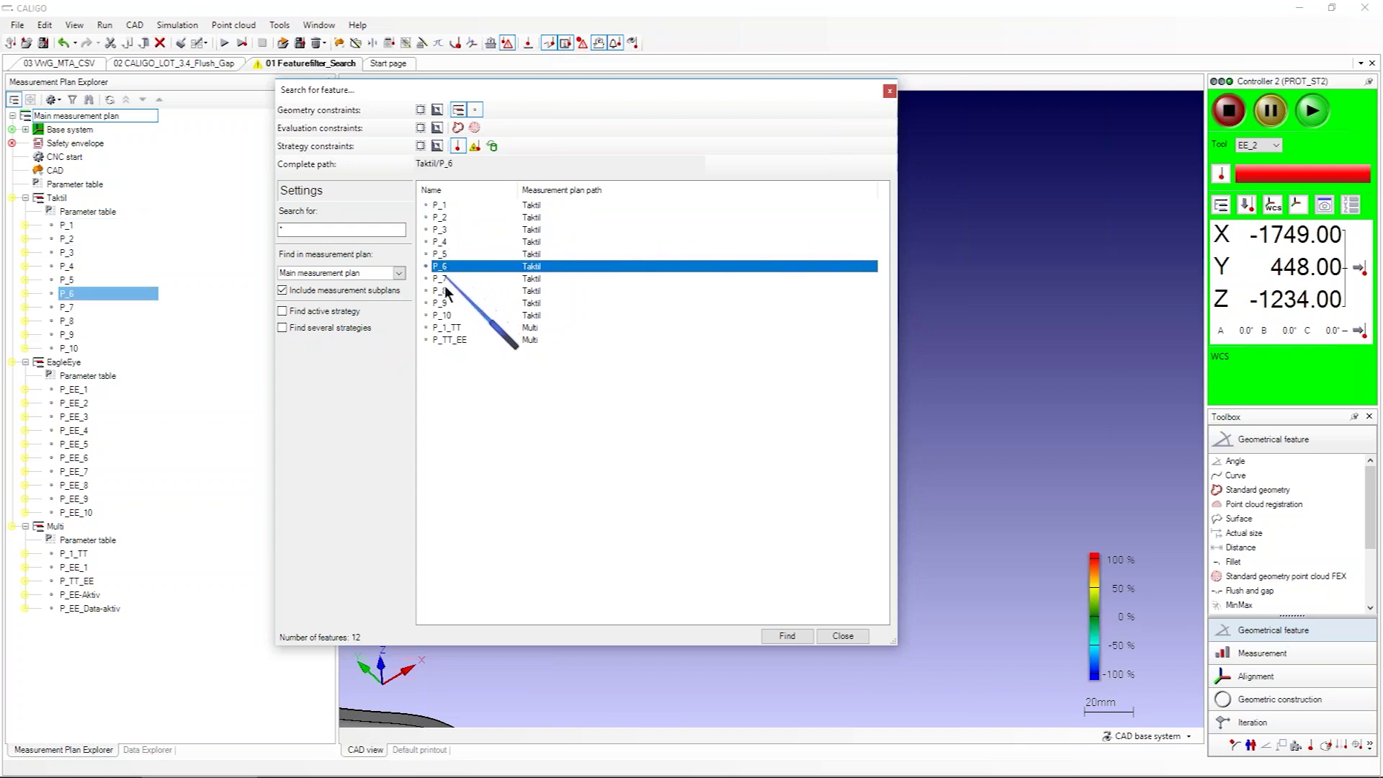
{"action": "left_click", "coordinate": [444, 291]}
{"action": "left_click", "coordinate": [453, 327]}
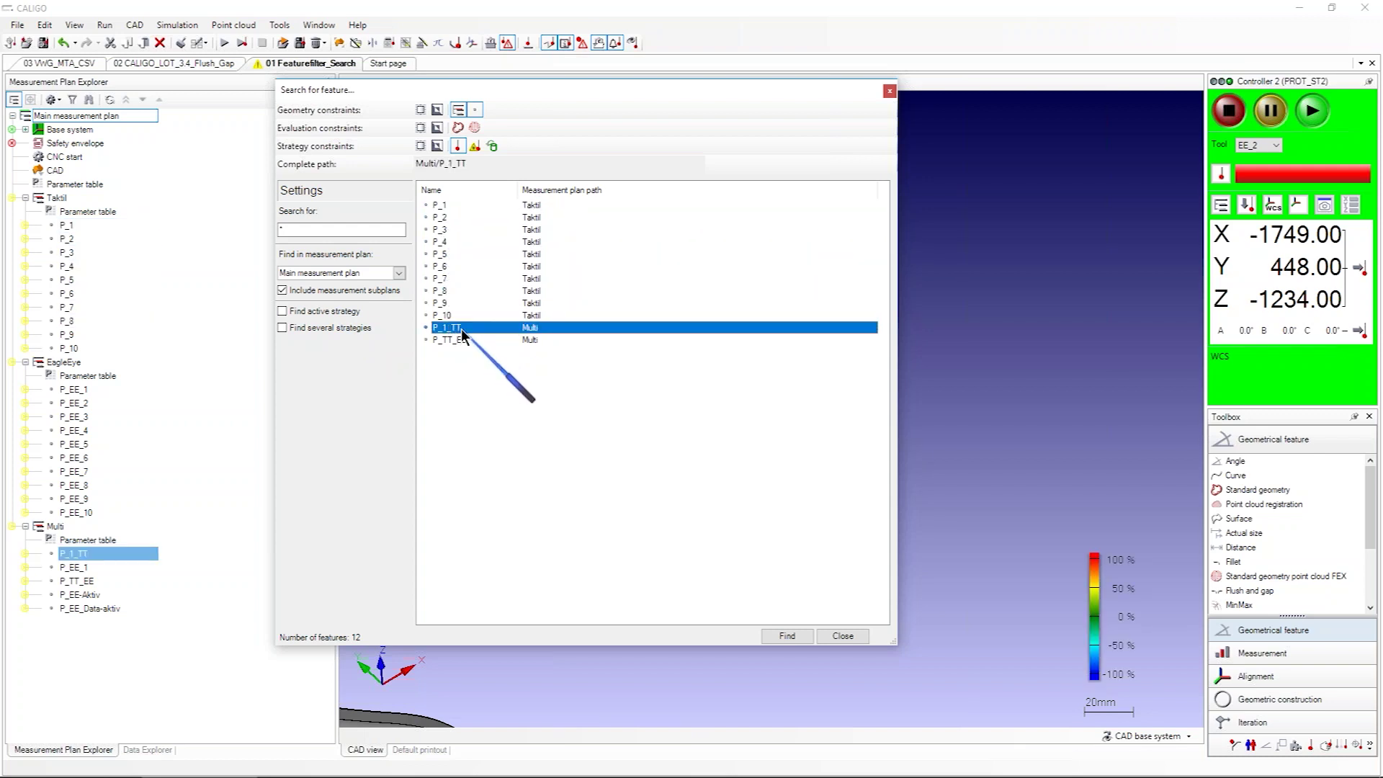
{"action": "left_click", "coordinate": [458, 340]}
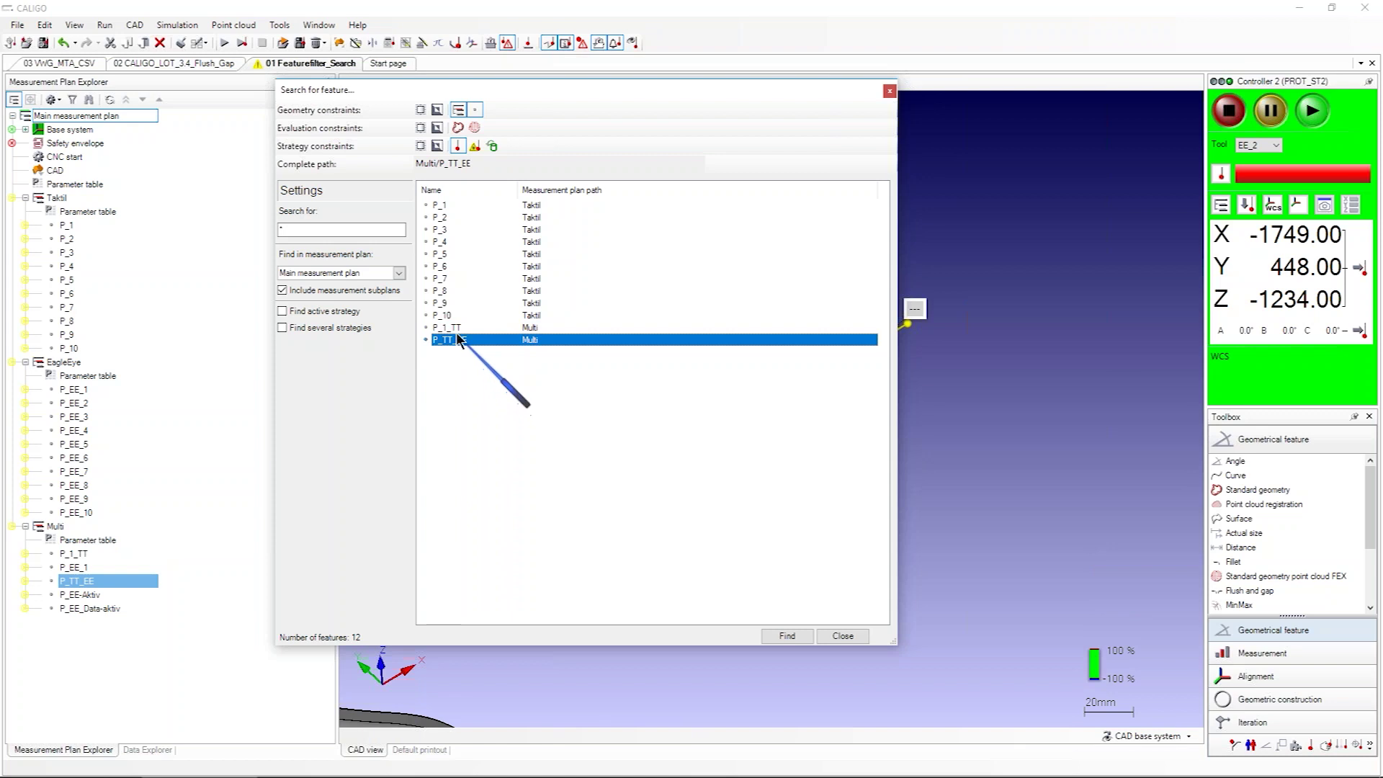
{"action": "left_click", "coordinate": [457, 329]}
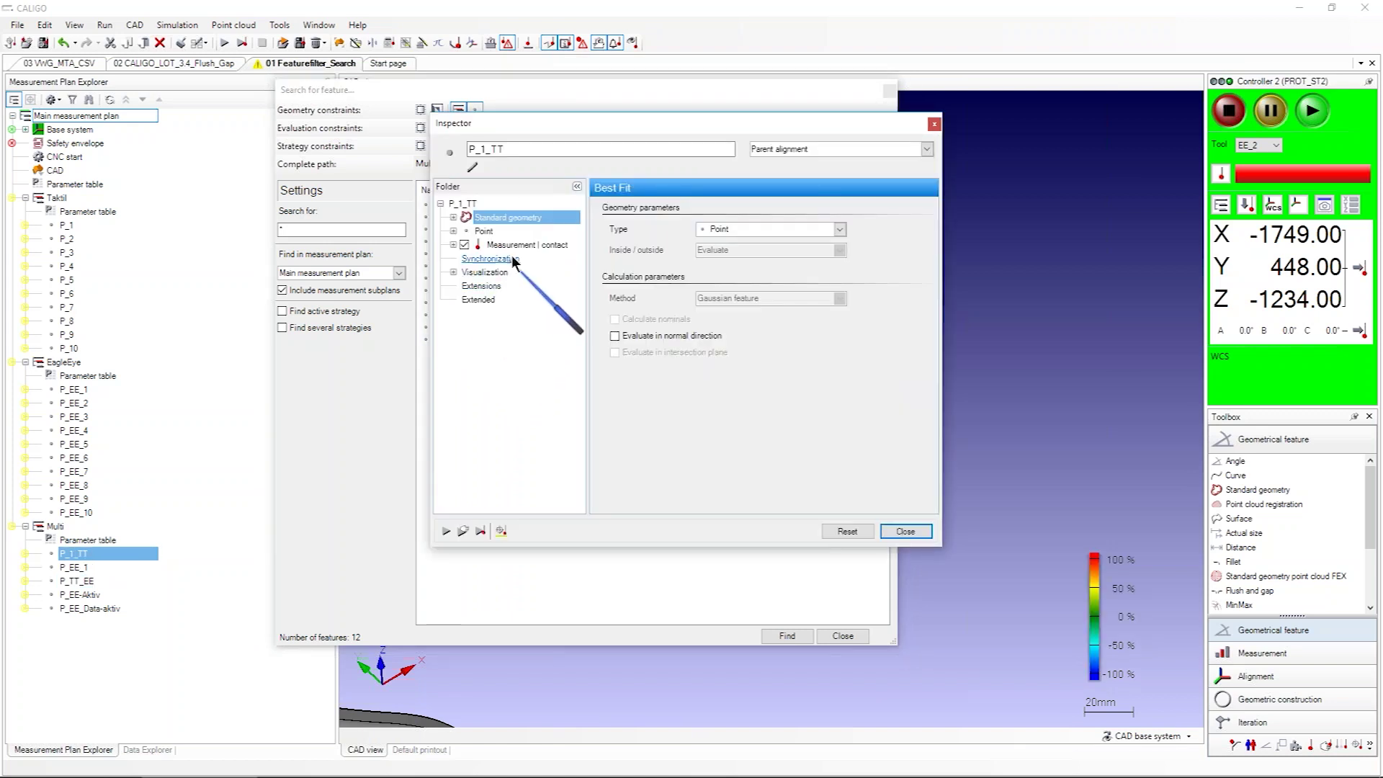
Step: Switch P_TT_EE from contact to optical measurement in the Inspector, then close it
{"action": "left_click_drag", "start_coordinate": [555, 124], "coordinate": [725, 129]}
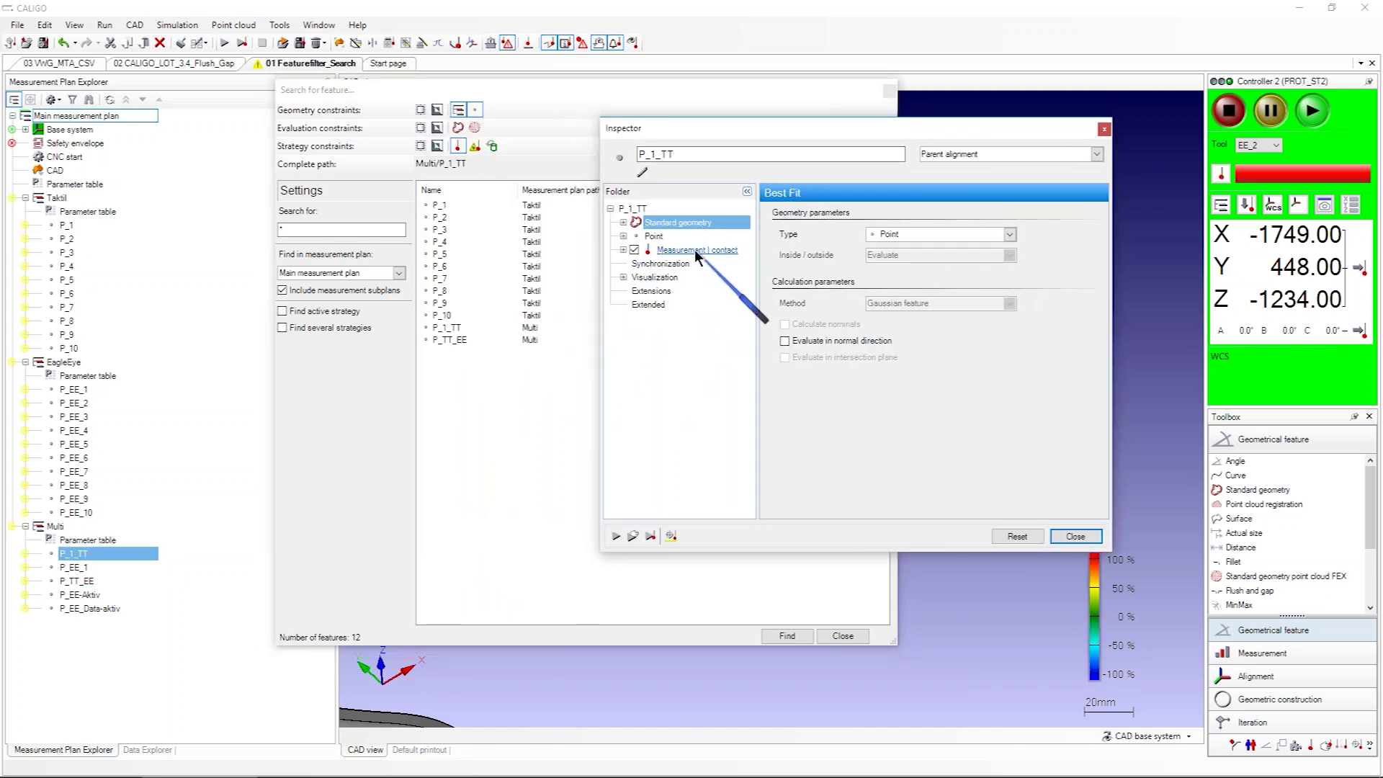
{"action": "left_click", "coordinate": [454, 339]}
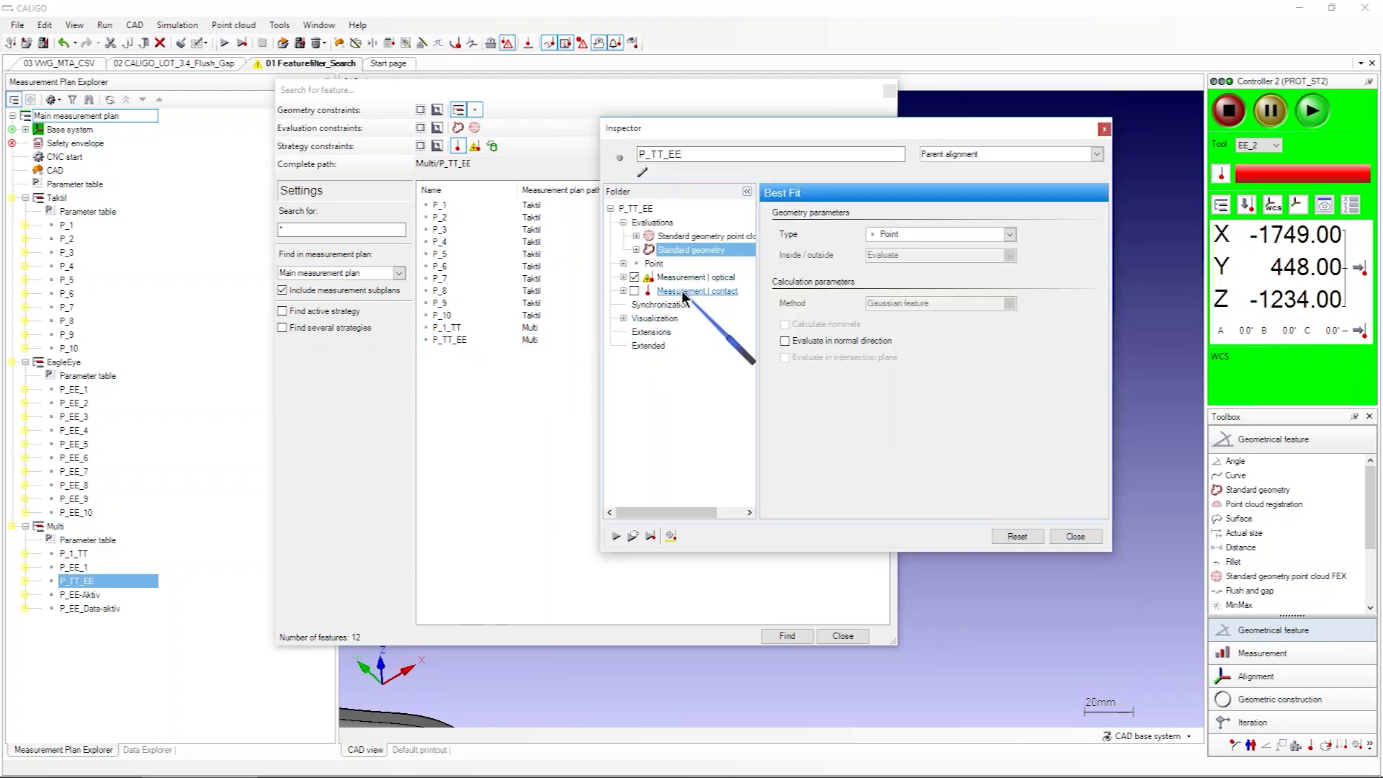
{"action": "left_click", "coordinate": [682, 291]}
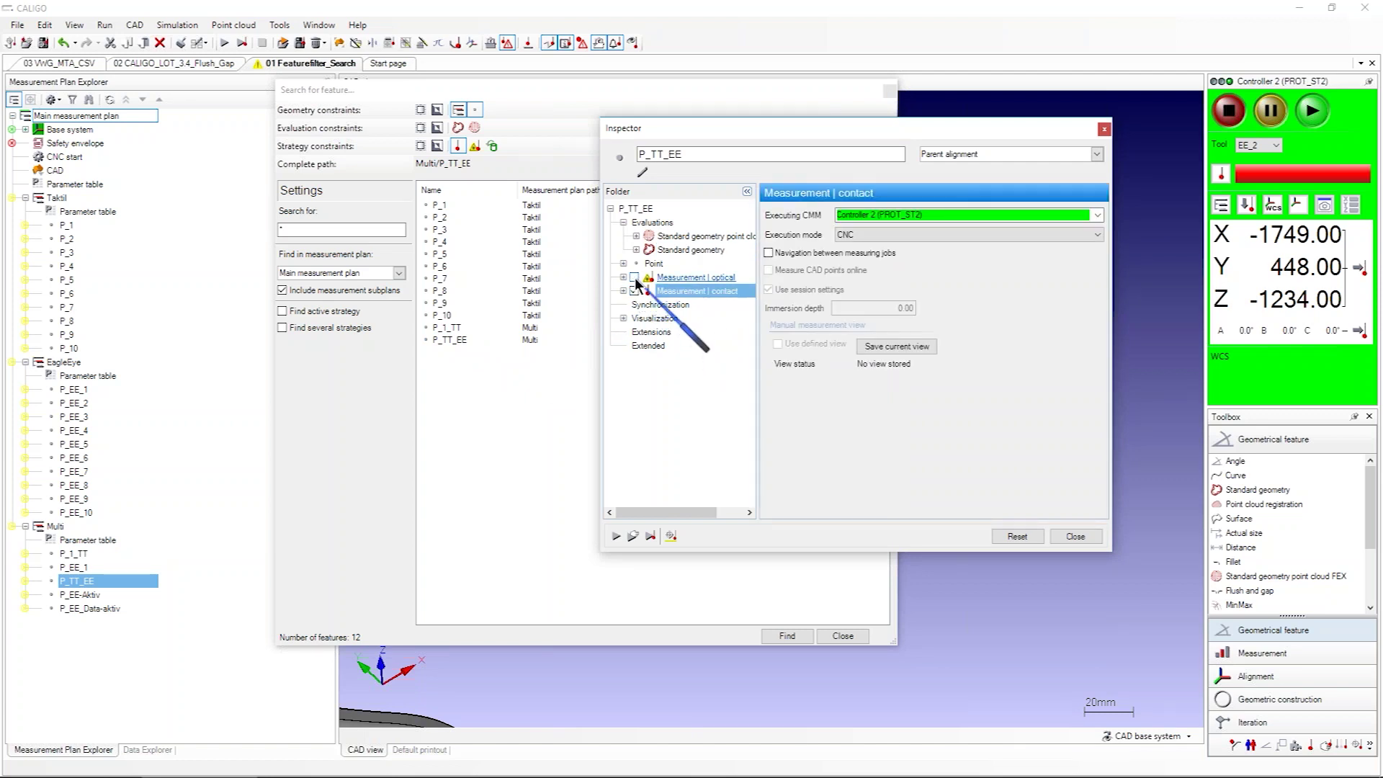
{"action": "left_click", "coordinate": [634, 278]}
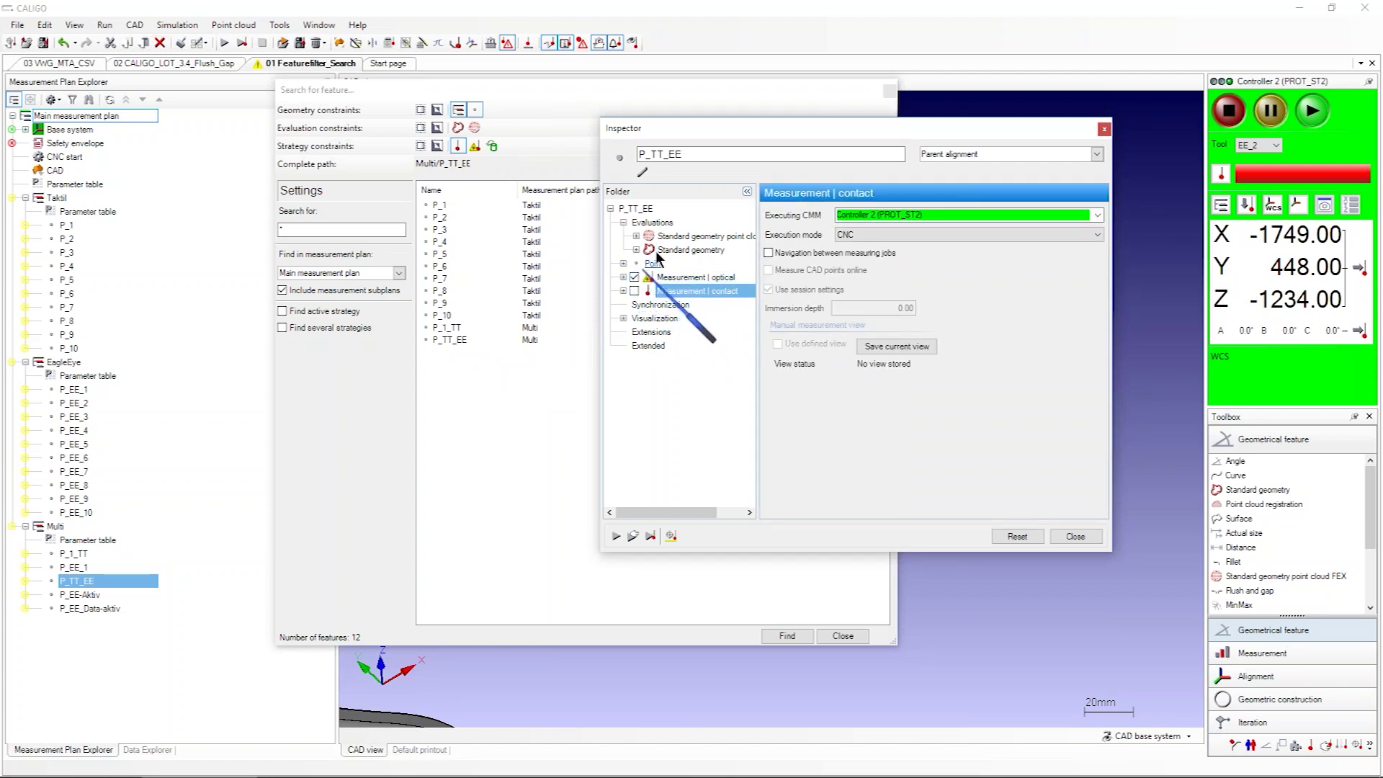
{"action": "double_click", "coordinate": [650, 154]}
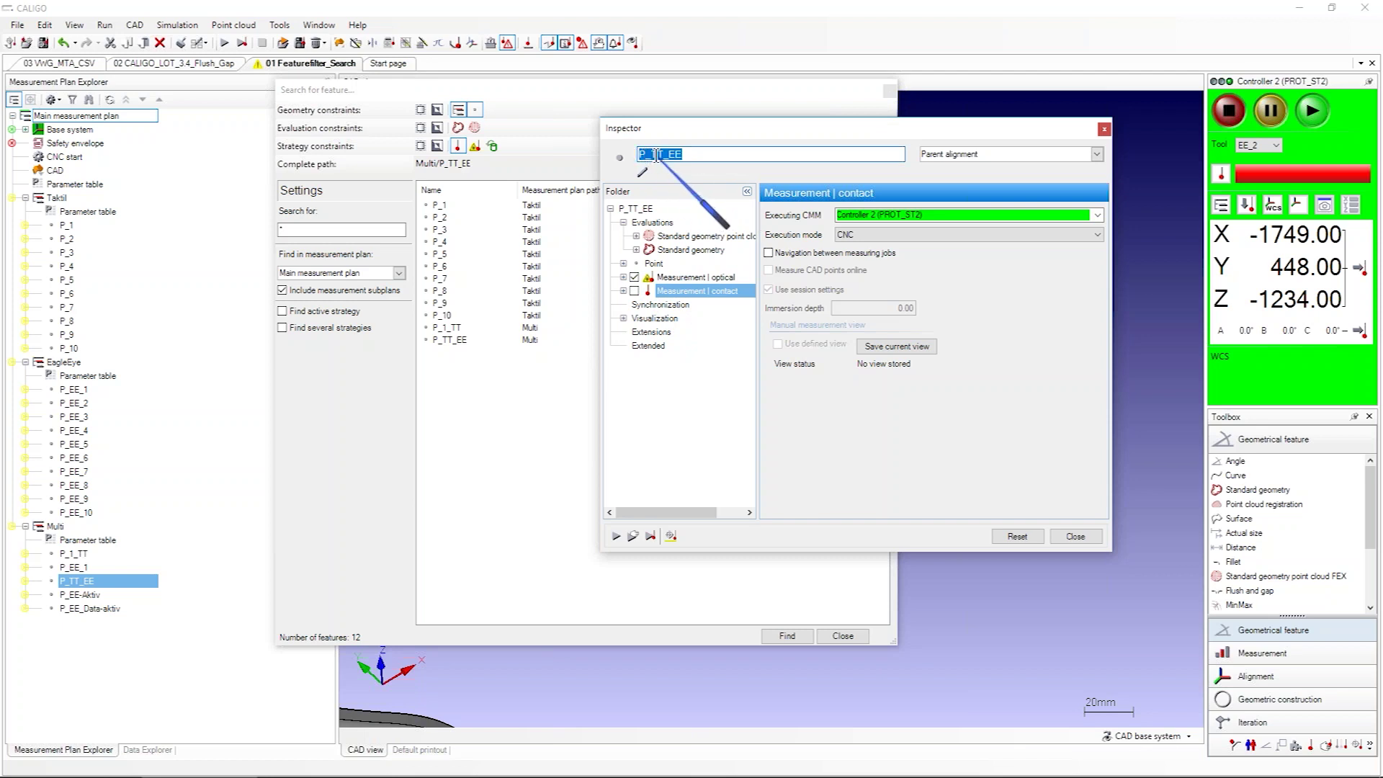
{"action": "left_click", "coordinate": [1073, 537]}
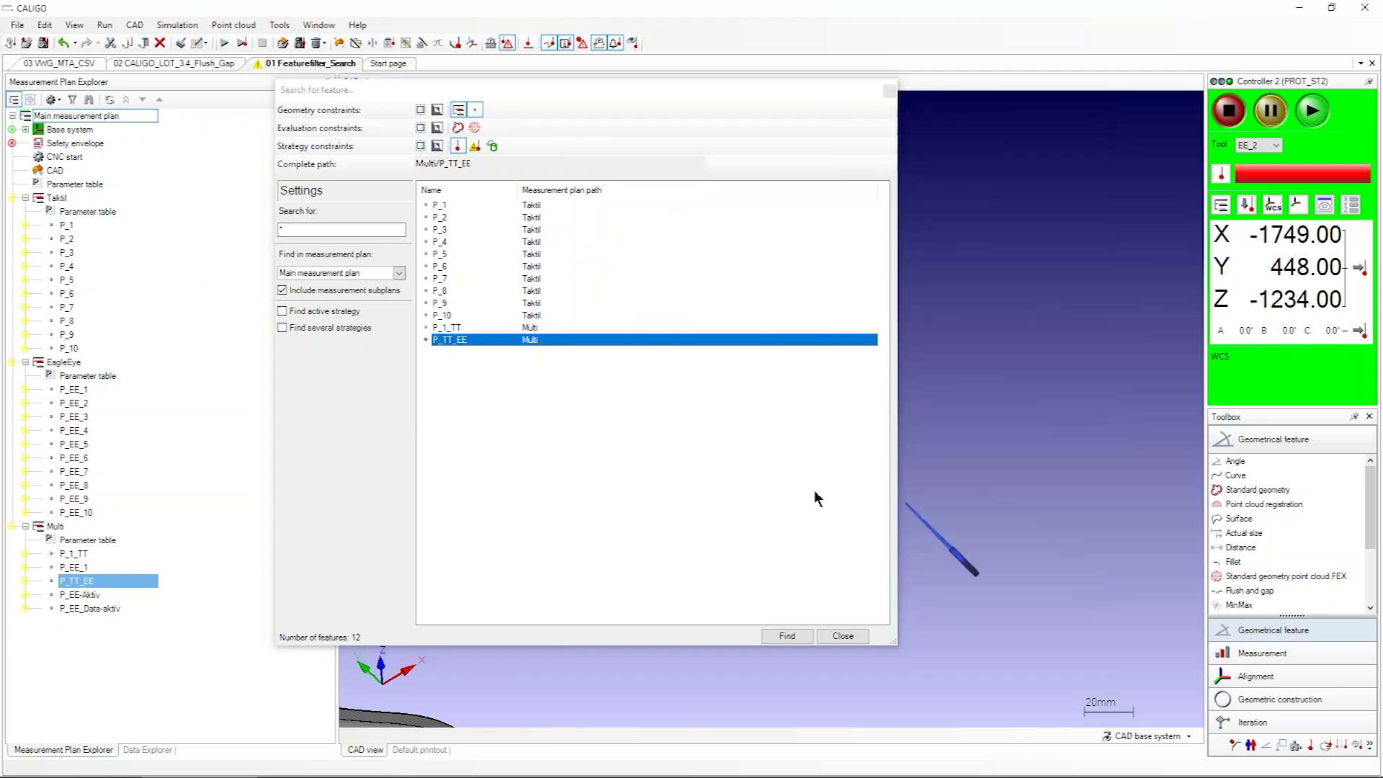
{"action": "left_click", "coordinate": [457, 148]}
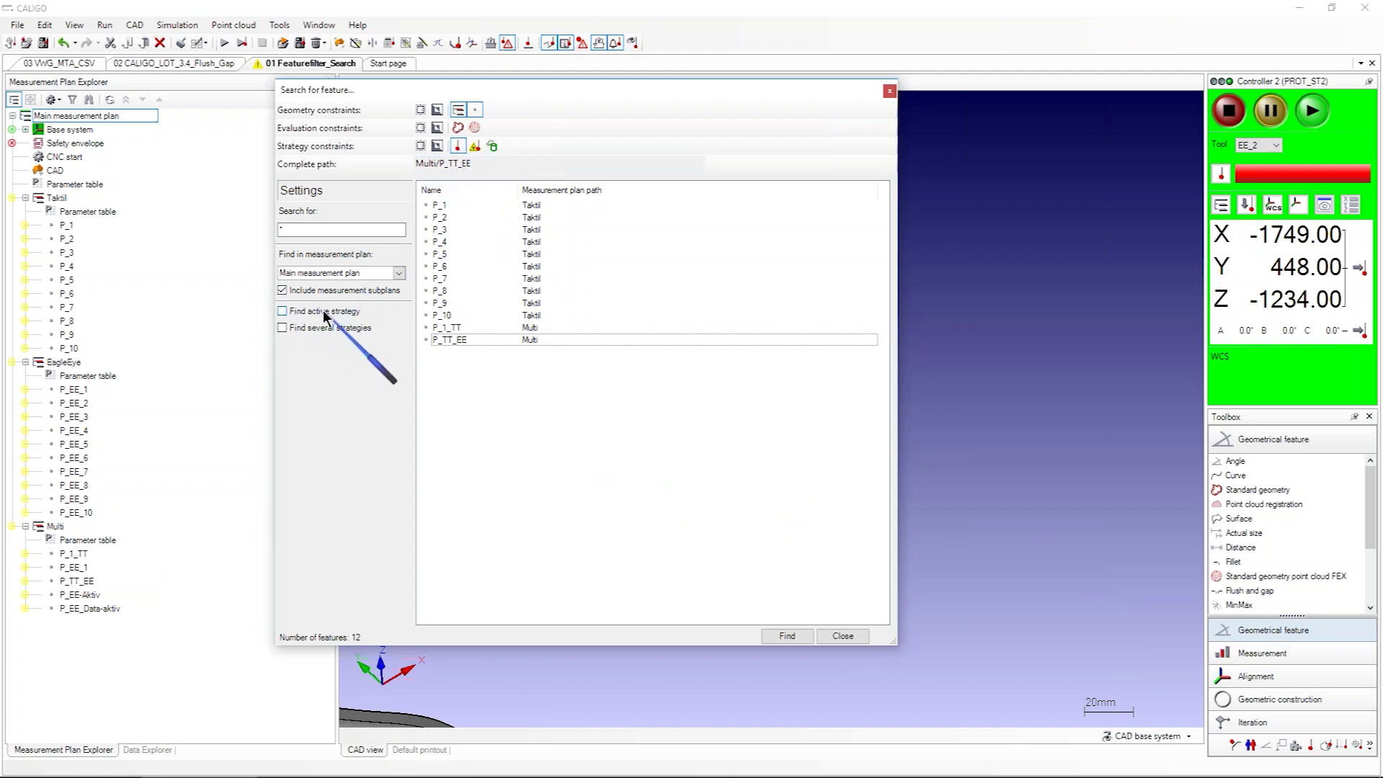
{"action": "left_click", "coordinate": [283, 311]}
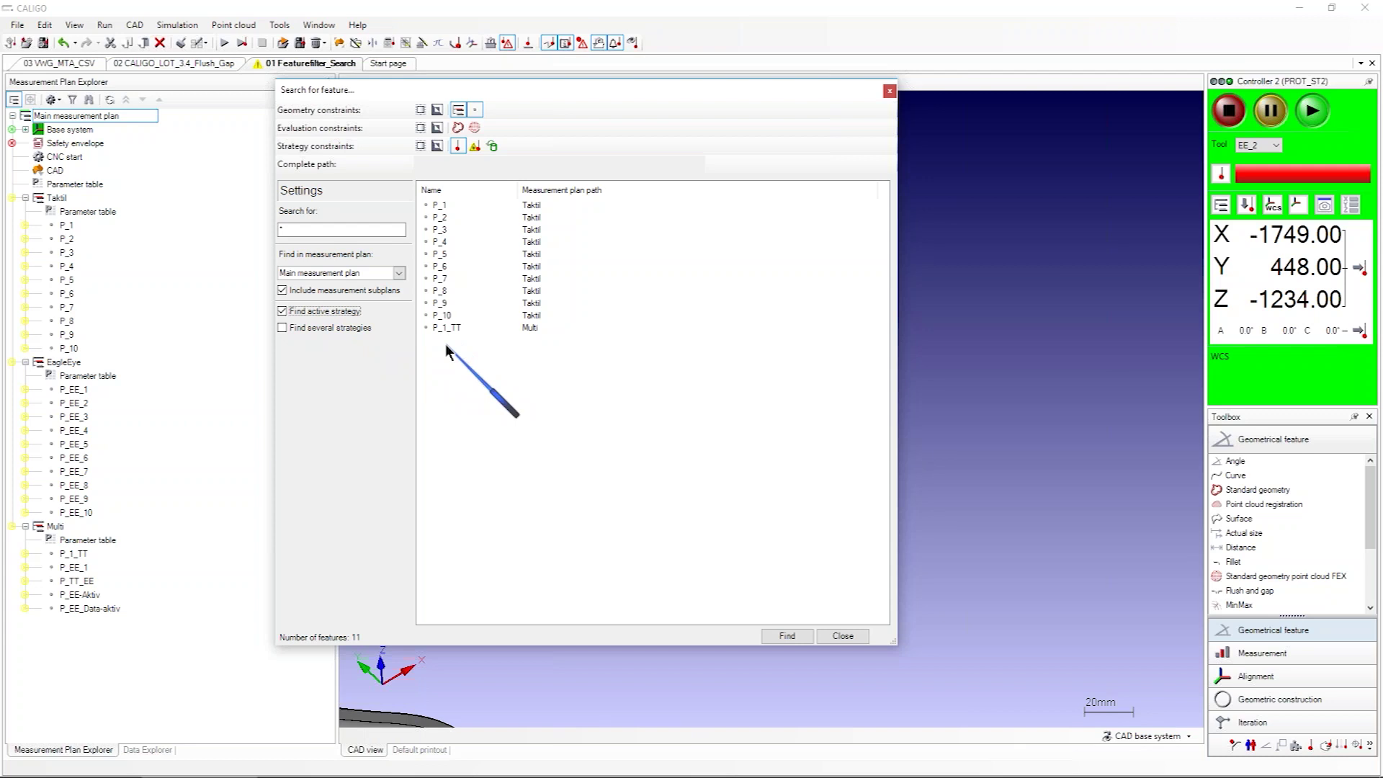
{"action": "left_click", "coordinate": [358, 311]}
Step: Replace the contact filter with the third strategy type, limit to active strategies, then clear it
{"action": "left_click", "coordinate": [453, 147]}
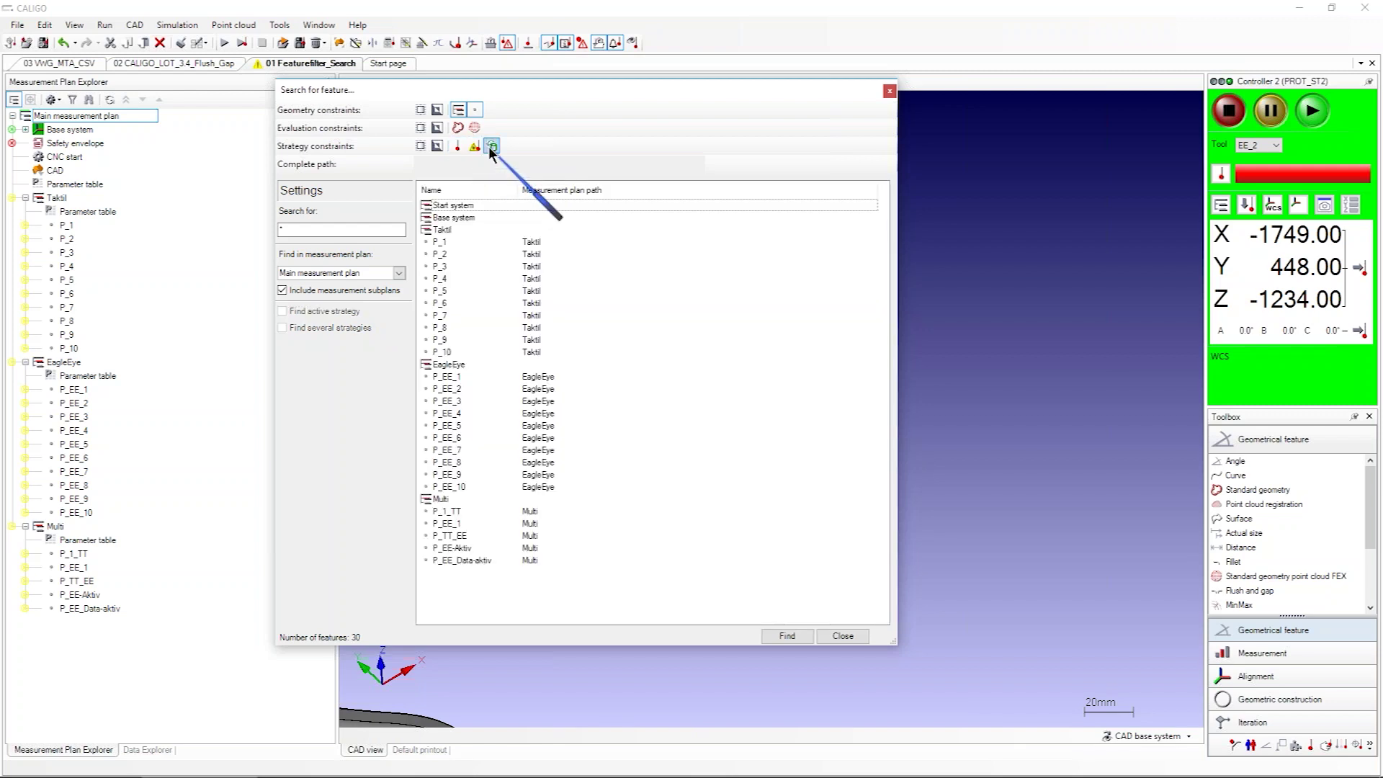
{"action": "left_click", "coordinate": [491, 147]}
{"action": "left_click", "coordinate": [354, 312]}
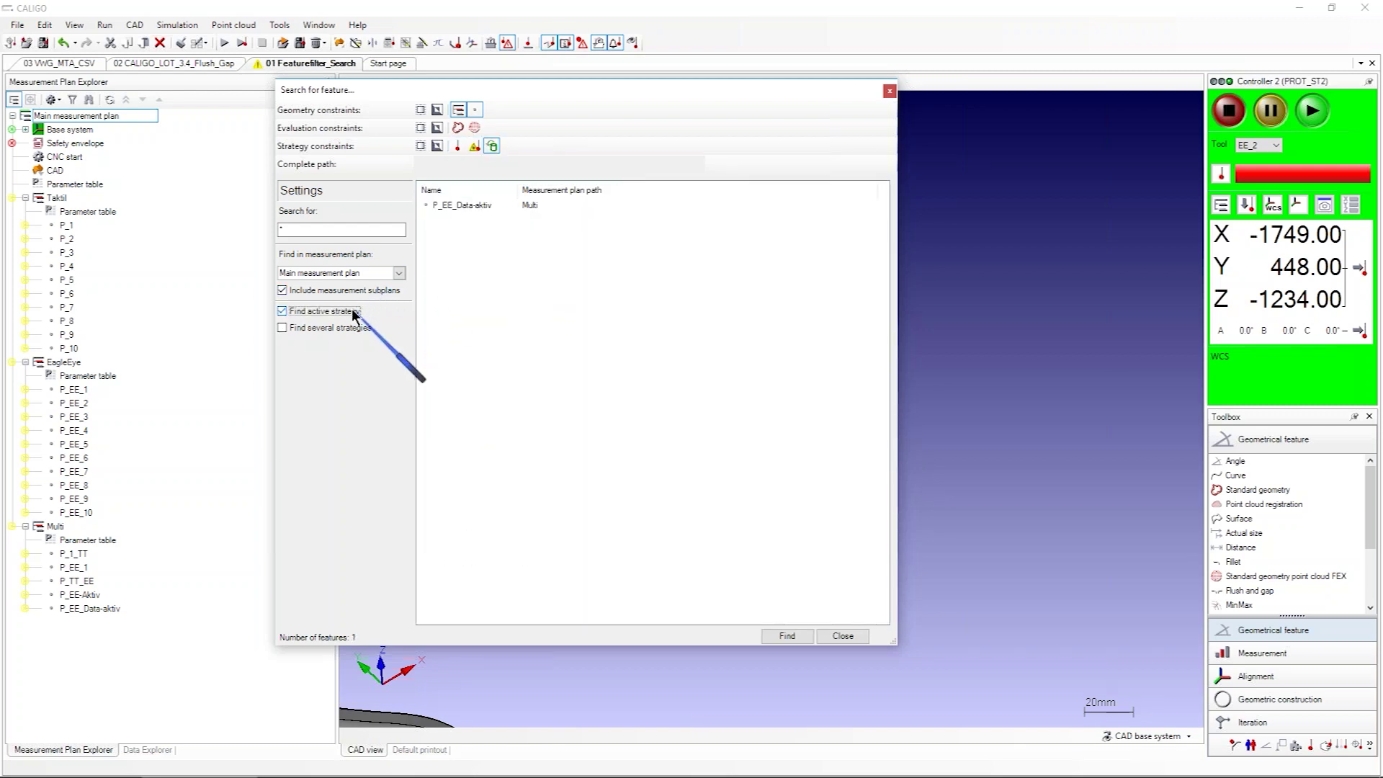
{"action": "left_click", "coordinate": [491, 146]}
Step: Try optical with Find active strategy on and off, then combine contact and optical filters
{"action": "left_click", "coordinate": [474, 147]}
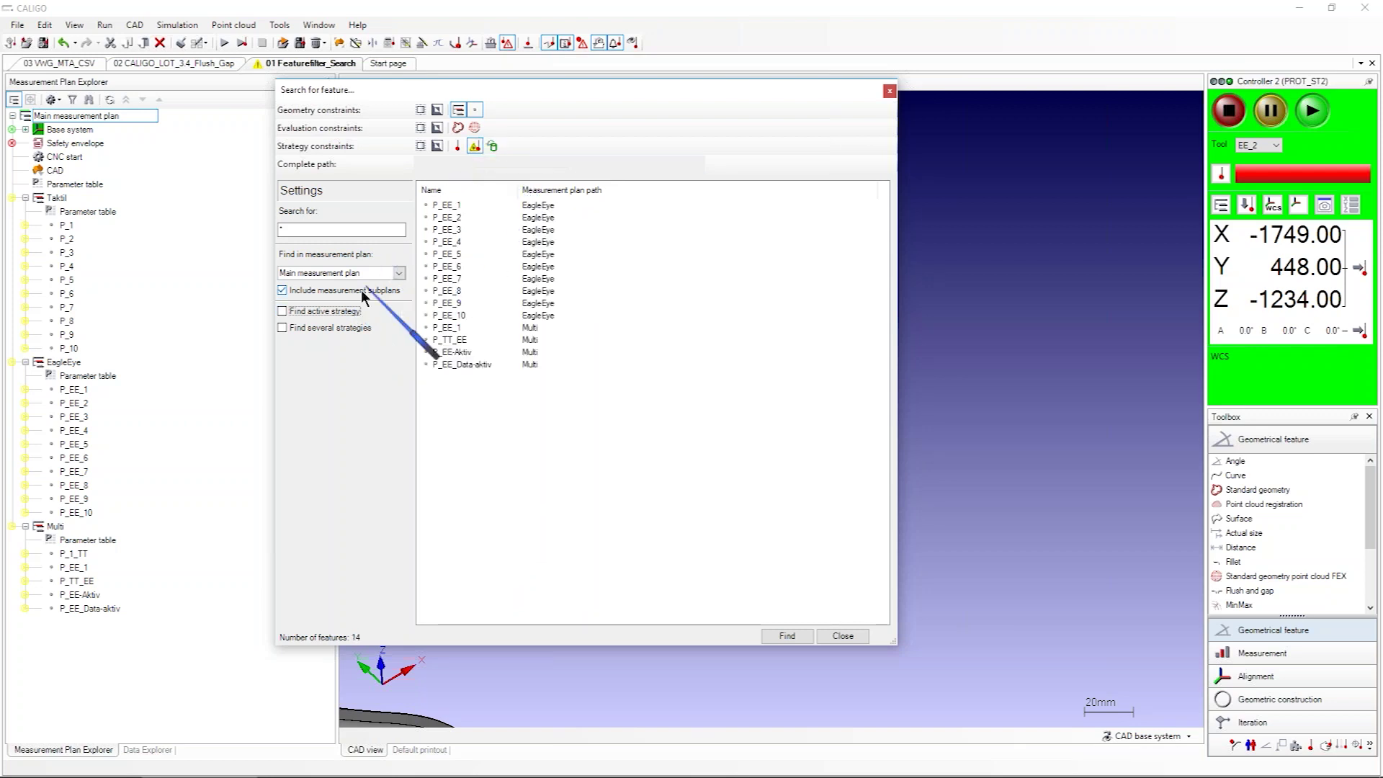
{"action": "left_click", "coordinate": [346, 312]}
{"action": "left_click", "coordinate": [346, 316]}
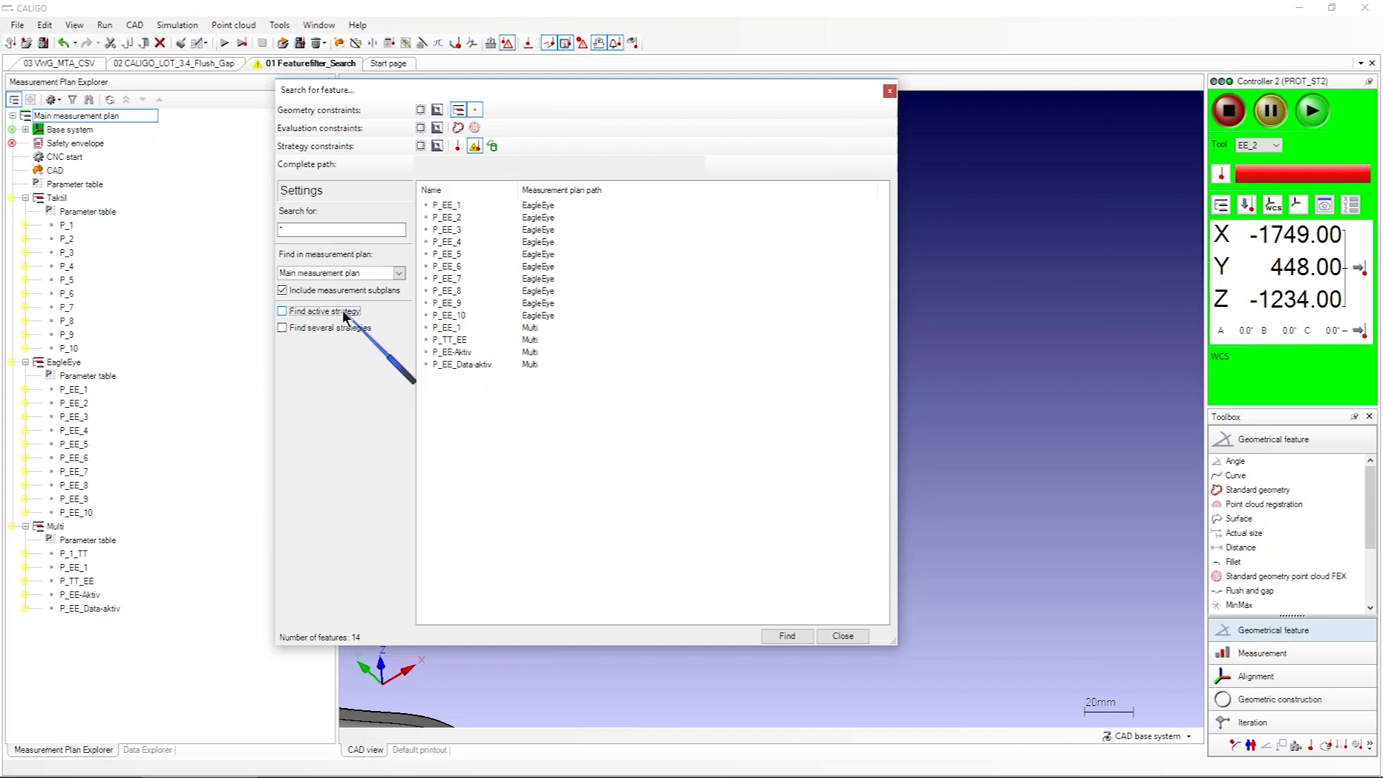
{"action": "left_click", "coordinate": [457, 147]}
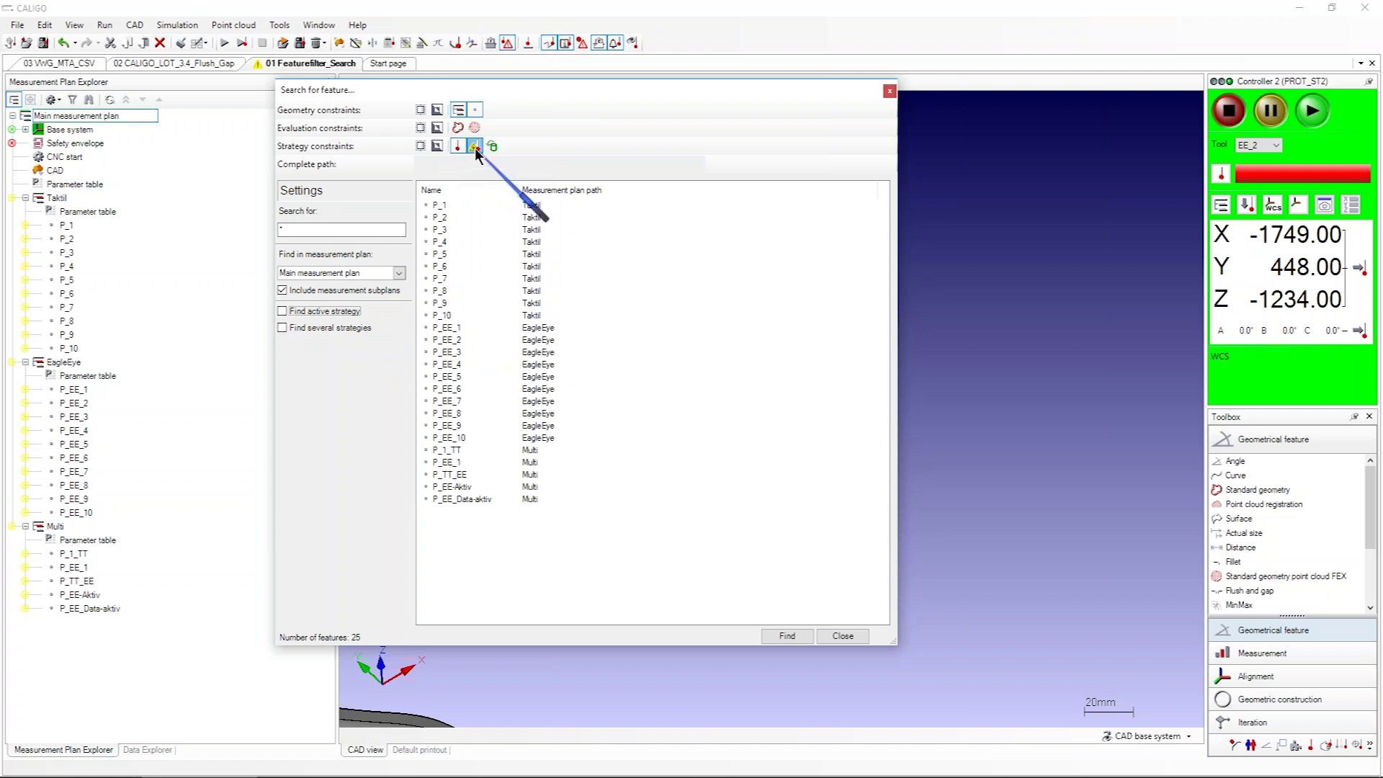
{"action": "left_click", "coordinate": [476, 153]}
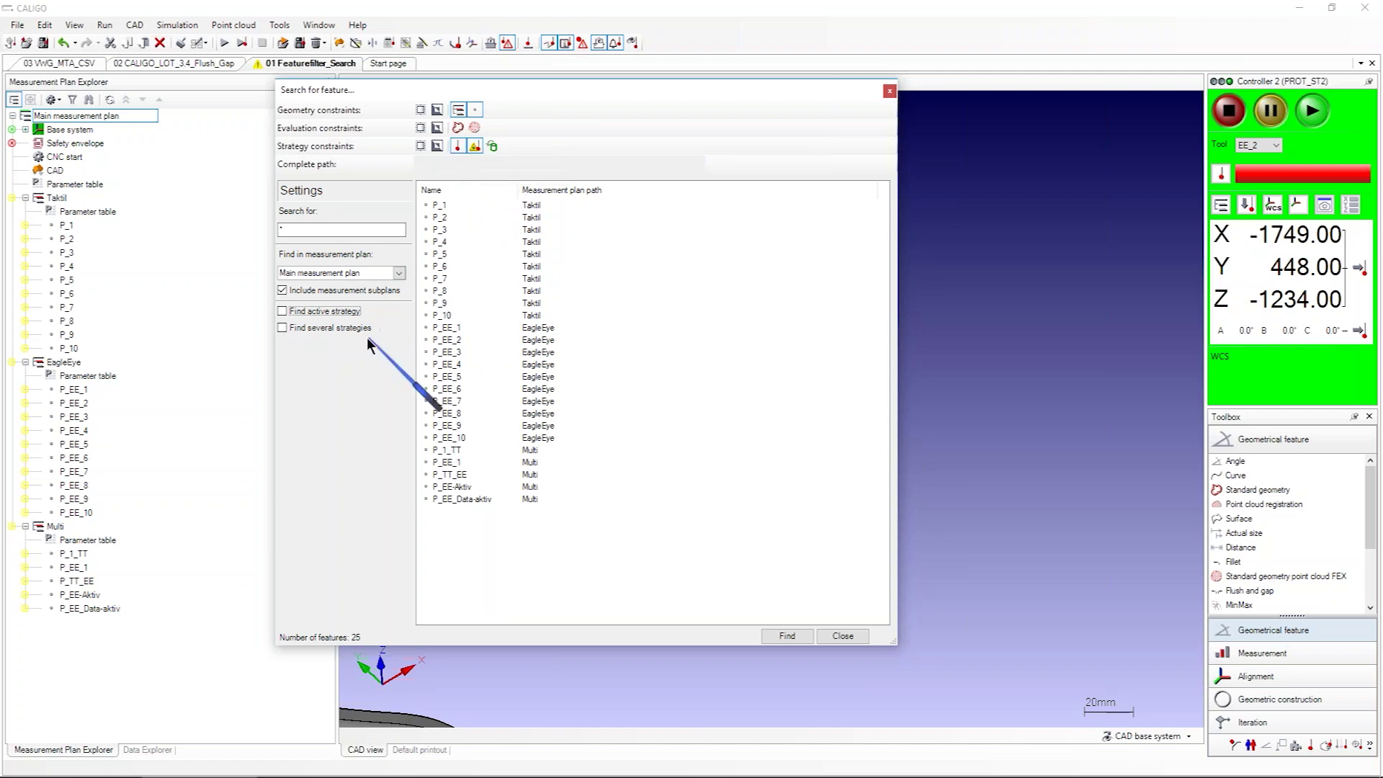
Step: Try Find several strategies, restore all 25 results, then clear the contact and optical filters
{"action": "left_click", "coordinate": [352, 327]}
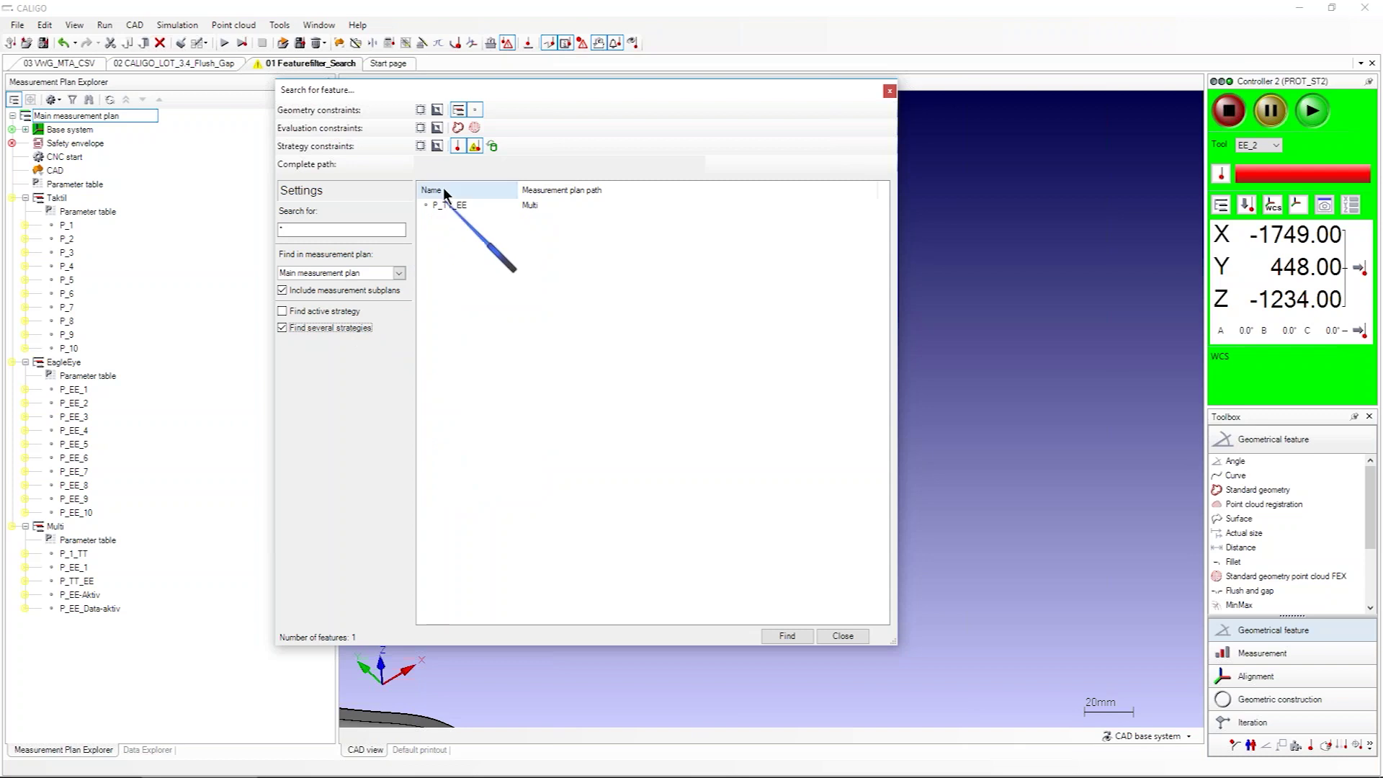
{"action": "left_click", "coordinate": [336, 330]}
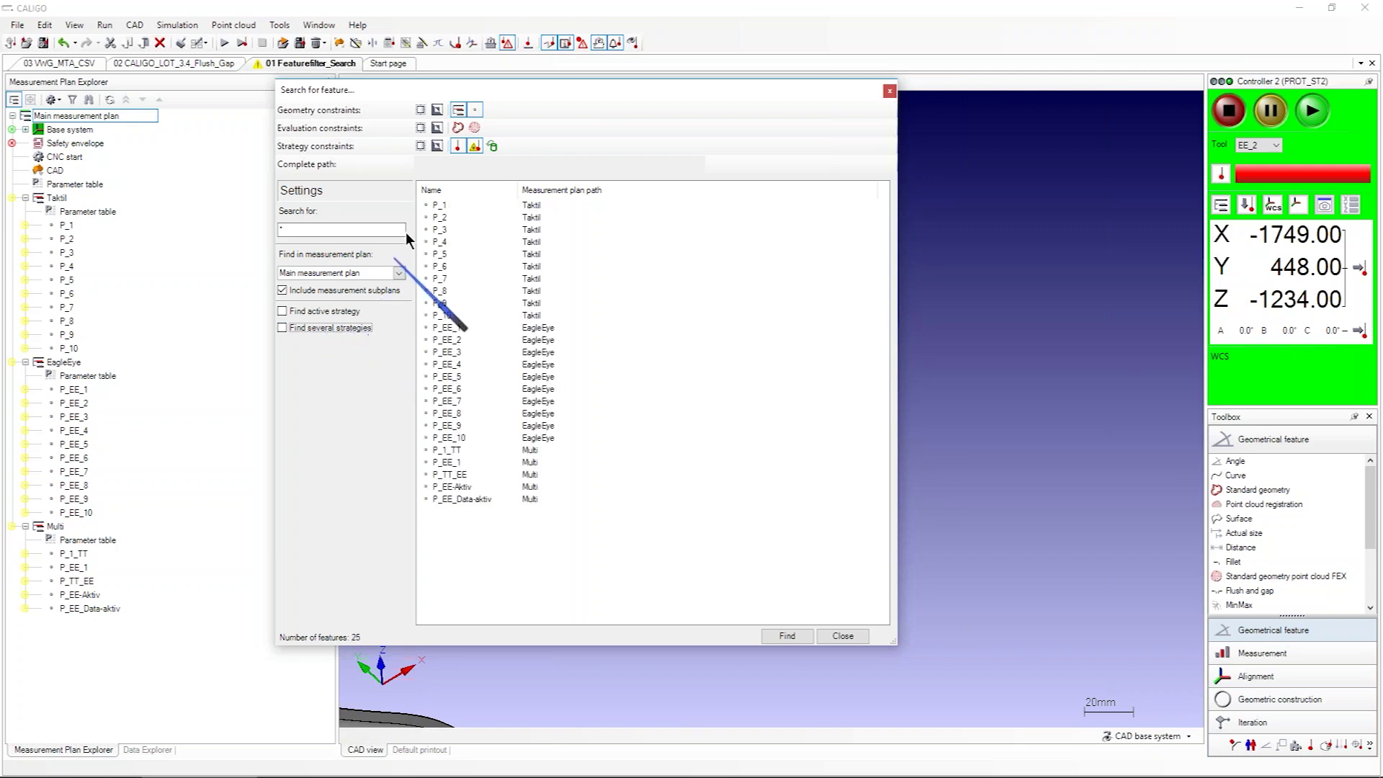
{"action": "left_click", "coordinate": [457, 148]}
{"action": "left_click", "coordinate": [472, 149]}
Step: Re-enable contact and optical filters and require several strategies, leaving only P_TT_EE
{"action": "left_click", "coordinate": [458, 148]}
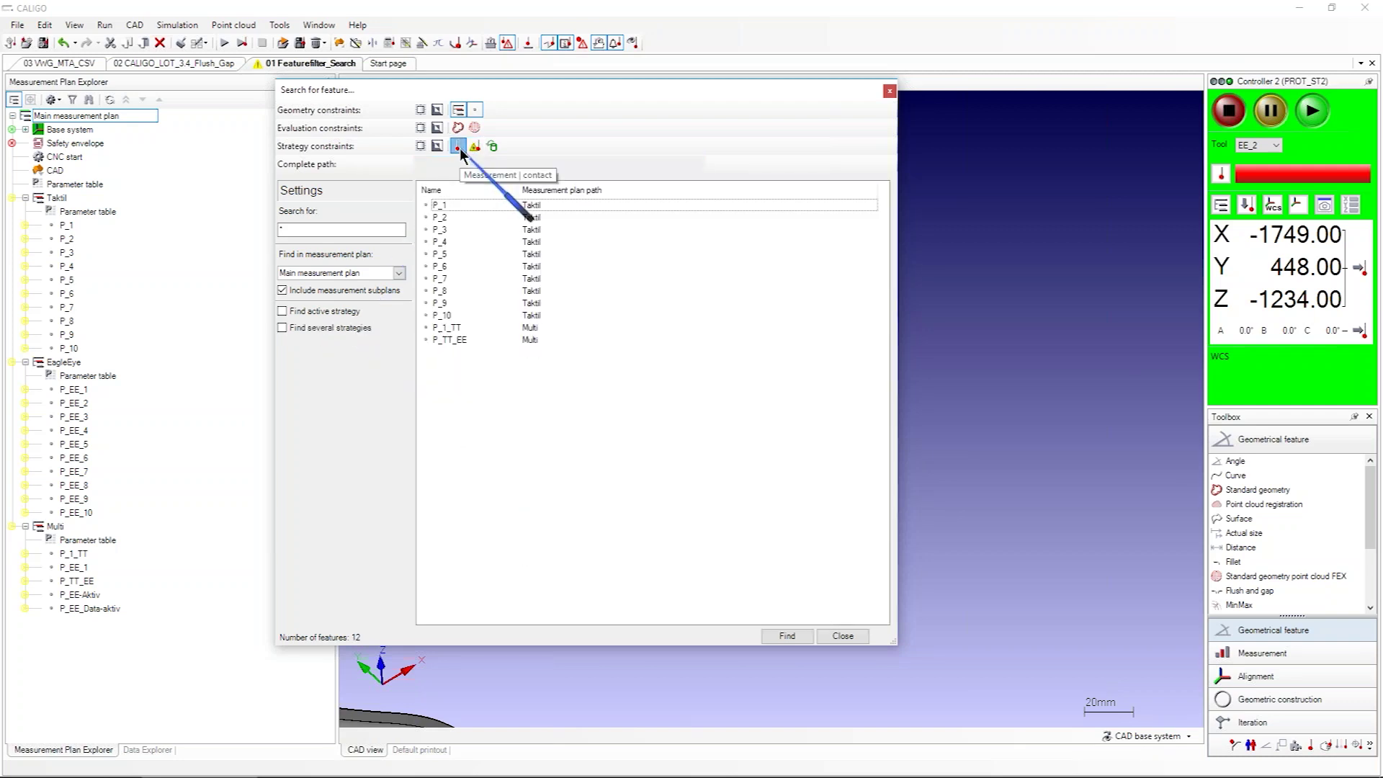
{"action": "left_click", "coordinate": [458, 147]}
{"action": "left_click", "coordinate": [458, 148]}
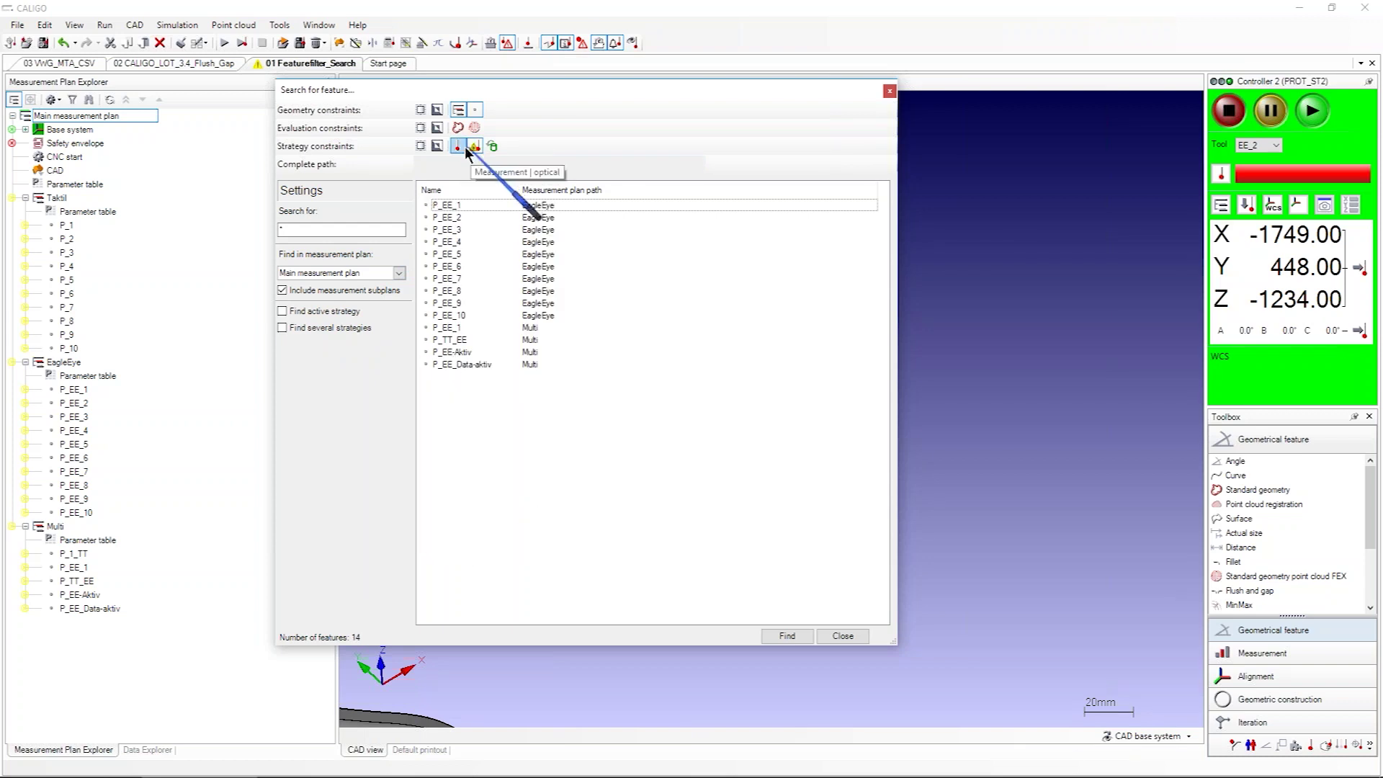
{"action": "left_click", "coordinate": [458, 148]}
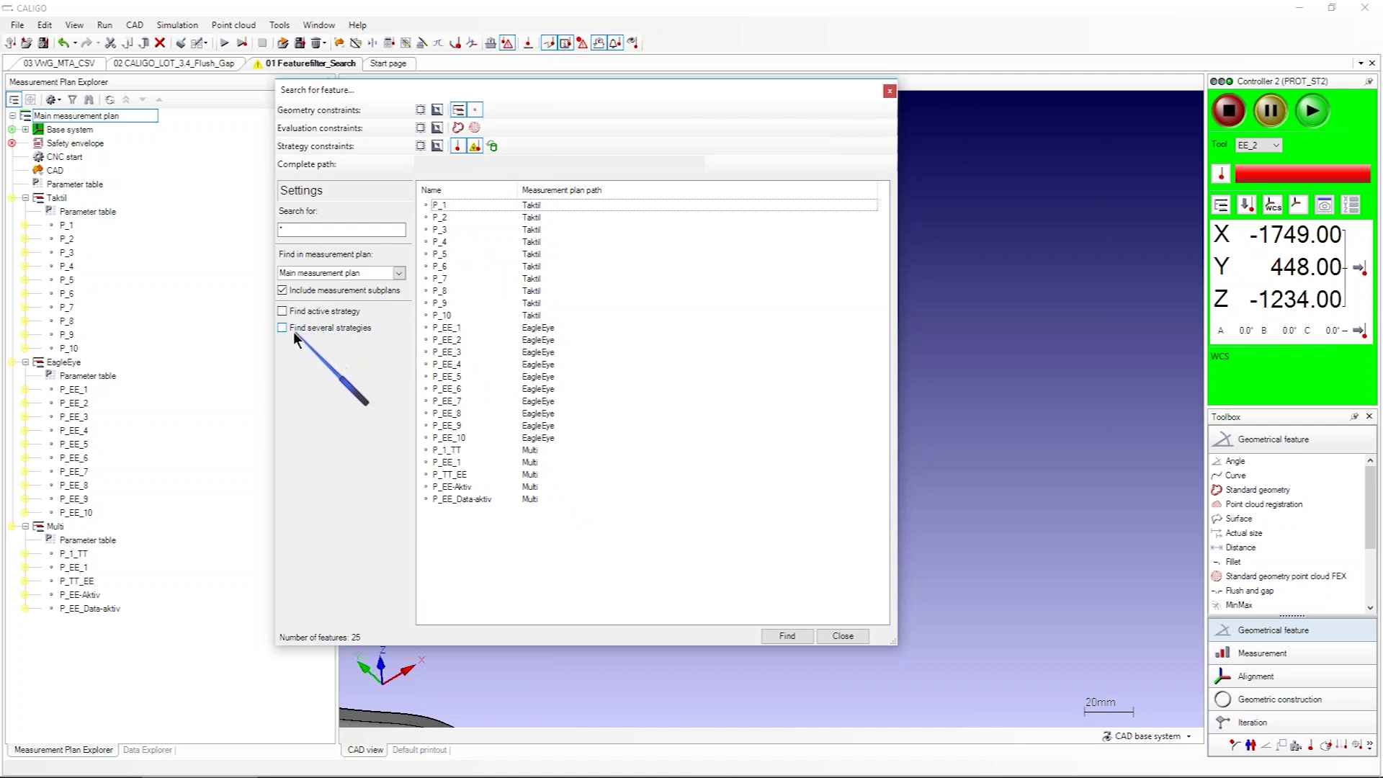
{"action": "left_click", "coordinate": [316, 329]}
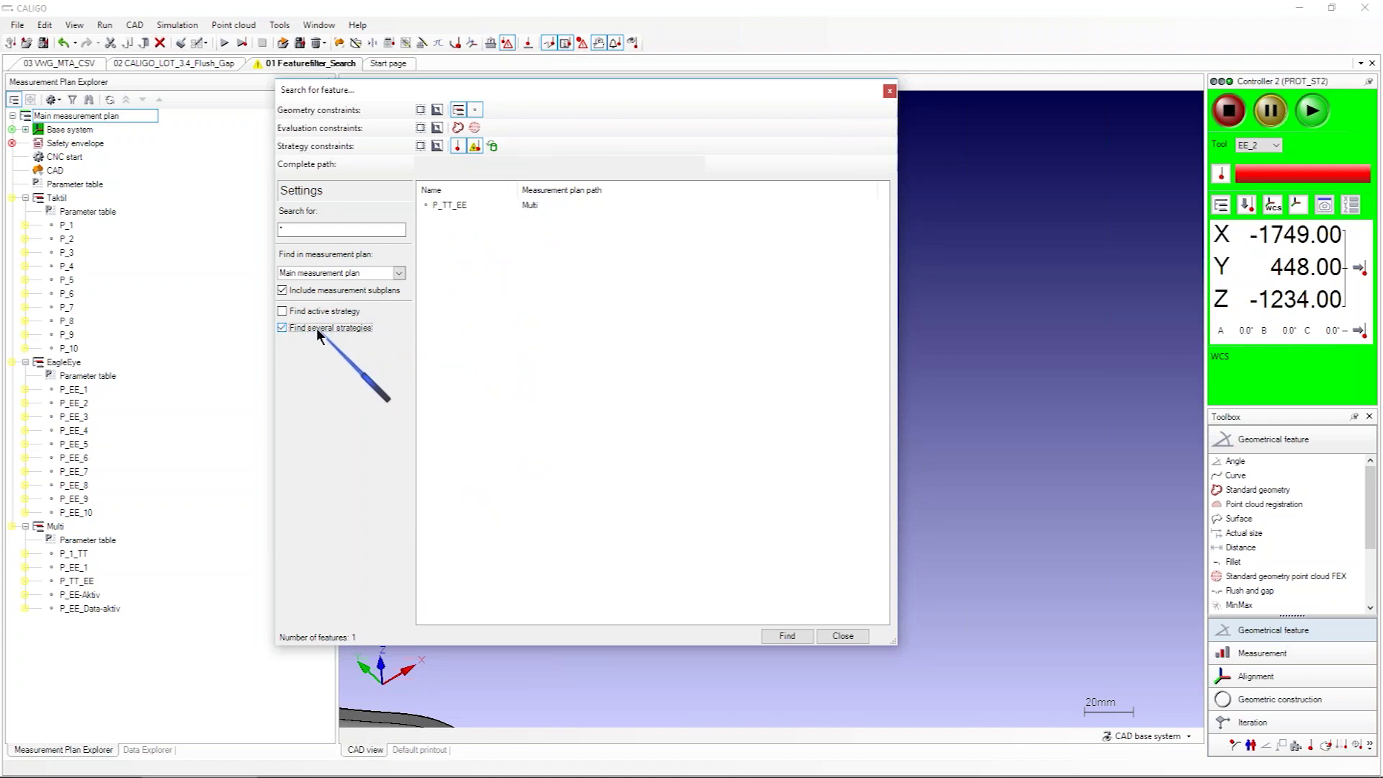